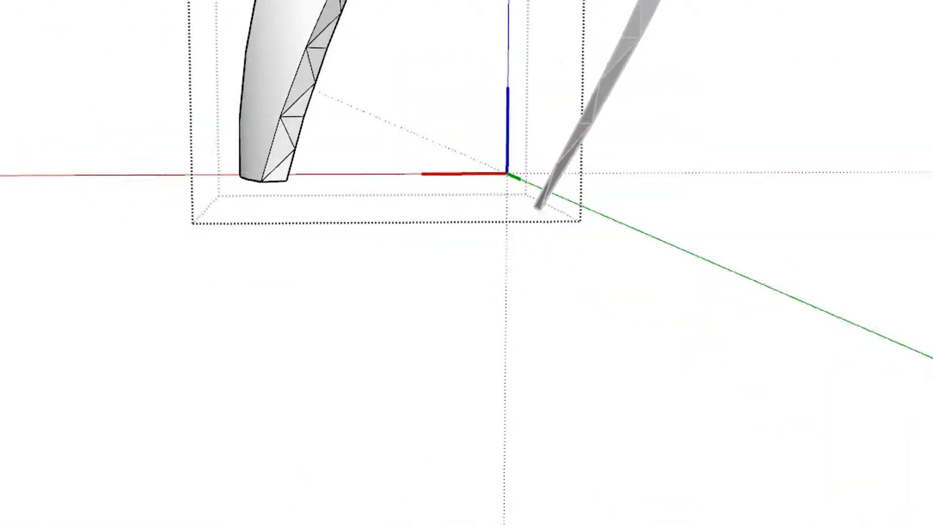
Hide the diagonal triangulation edges along the curved upright's narrow side face with the Eraser tool
{"action": "middle_click_drag", "start_coordinate": [379, 373], "coordinate": [449, 438]}
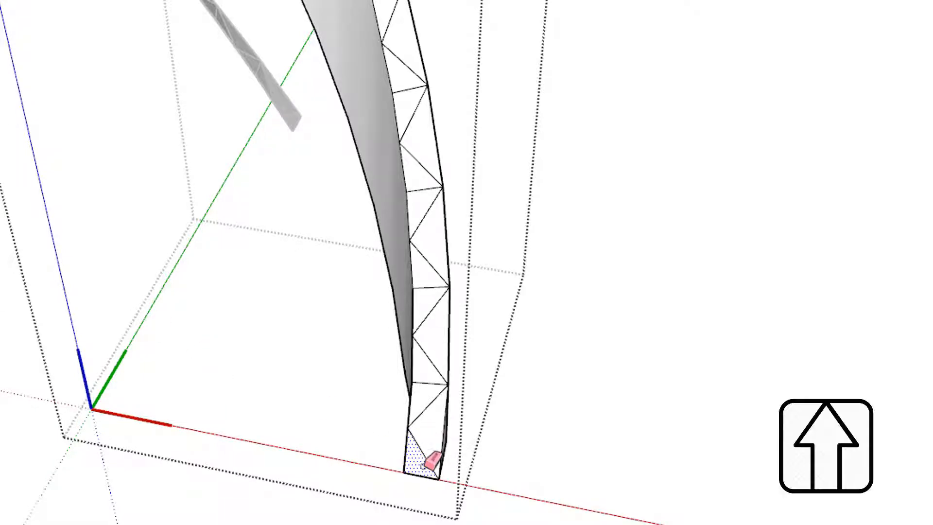
{"action": "left_click_drag", "start_coordinate": [426, 461], "coordinate": [427, 306], "text": "shift"}
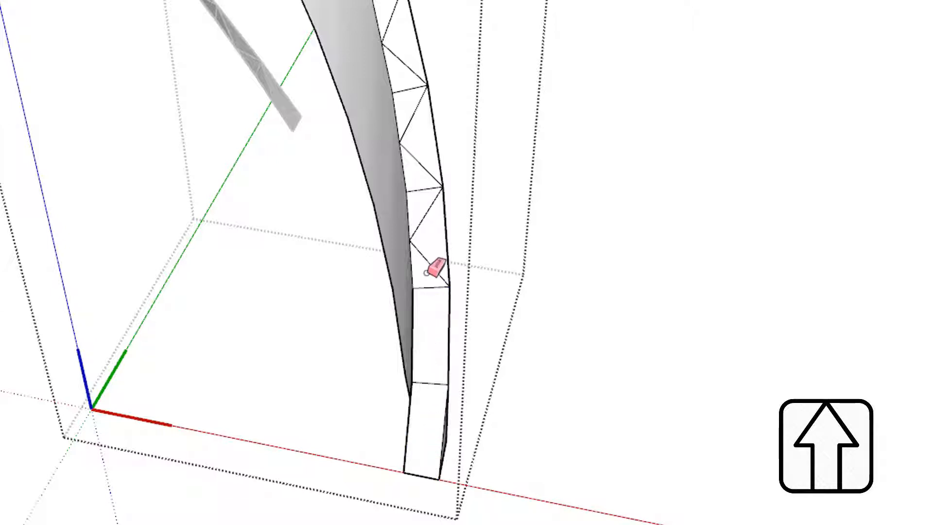
{"action": "left_click_drag", "start_coordinate": [424, 273], "coordinate": [428, 206], "text": "shift"}
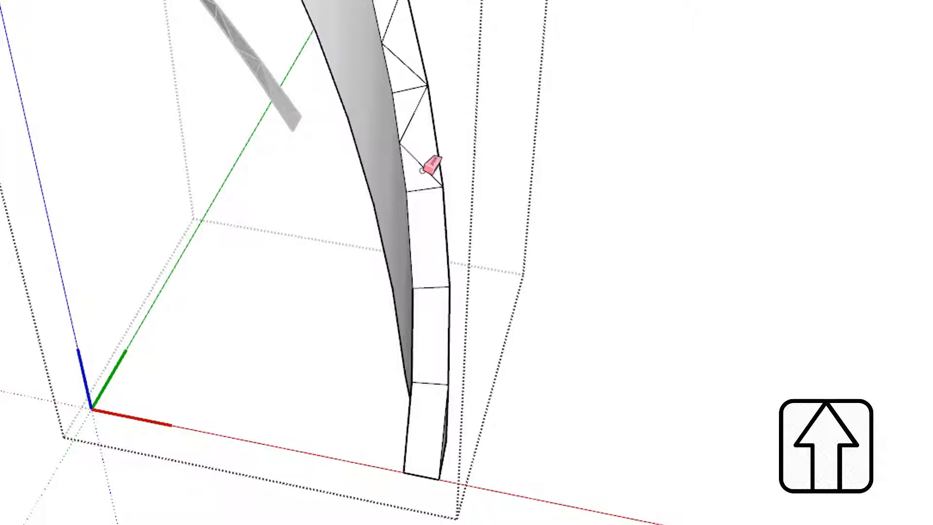
{"action": "mouse_move", "coordinate": [420, 169]}
{"action": "left_mouse_down", "text": "shift"}
{"action": "mouse_move", "coordinate": [398, 8]}
{"action": "mouse_move", "coordinate": [380, 18]}
{"action": "left_mouse_up", "text": "shift"}
{"action": "scroll", "coordinate": [406, 277], "scroll_direction": "up", "scroll_amount": 5}
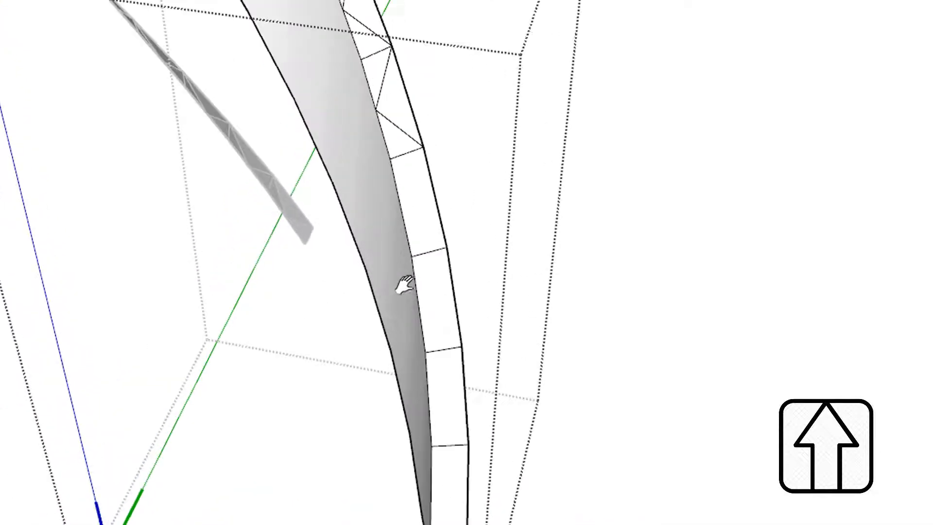
{"action": "mouse_move", "coordinate": [407, 280]}
{"action": "left_mouse_down", "text": "shift"}
{"action": "mouse_move", "coordinate": [403, 229]}
{"action": "mouse_move", "coordinate": [360, 123]}
{"action": "mouse_move", "coordinate": [308, 32]}
{"action": "left_mouse_up", "text": "shift"}
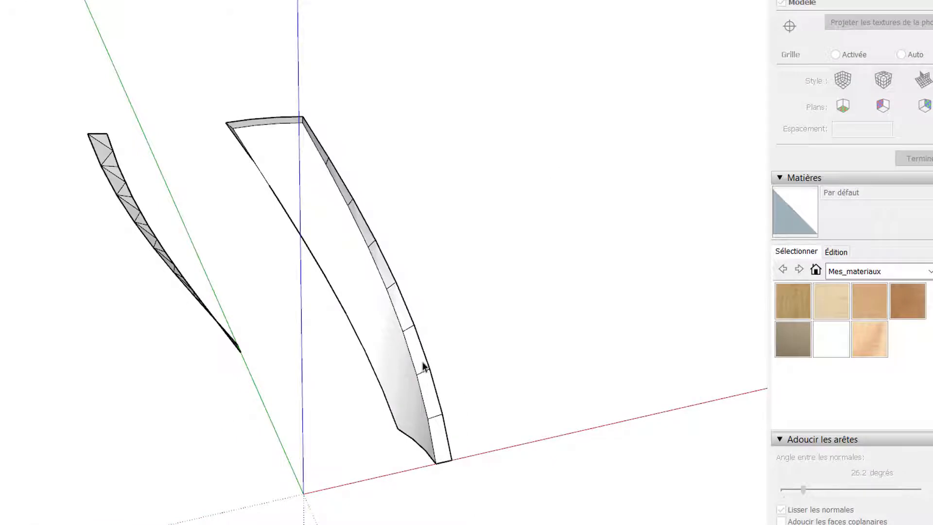
Apply the Hetre material to the curved upright
{"action": "middle_click_drag", "start_coordinate": [413, 335], "coordinate": [387, 270]}
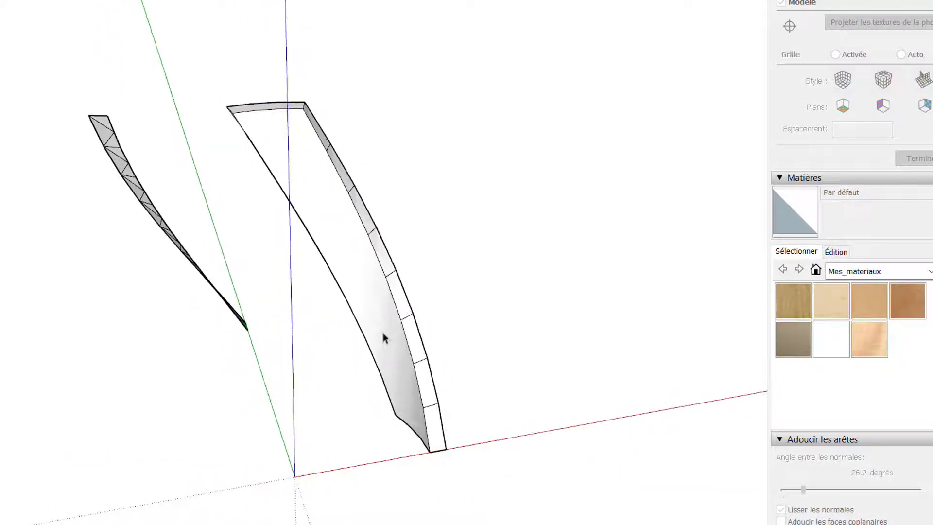
{"action": "left_click", "coordinate": [384, 334]}
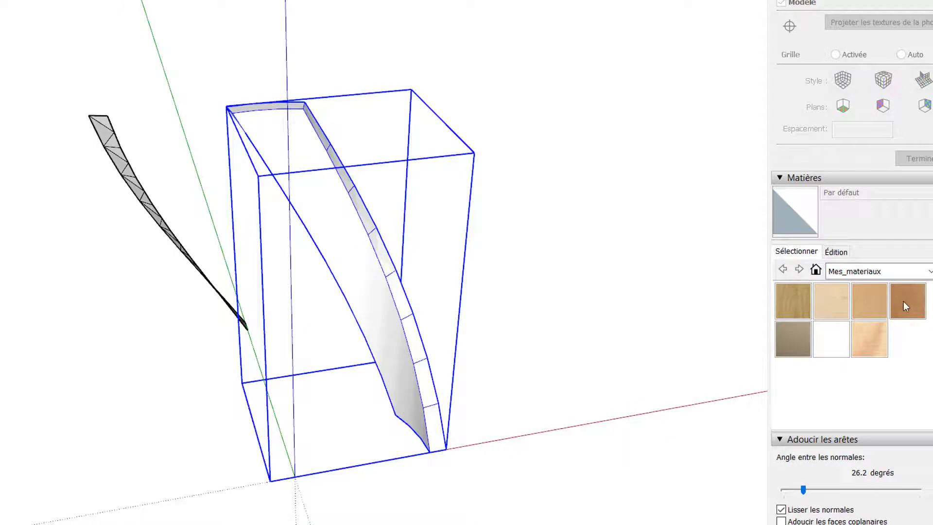
{"action": "left_click", "coordinate": [905, 305]}
{"action": "left_click", "coordinate": [399, 341]}
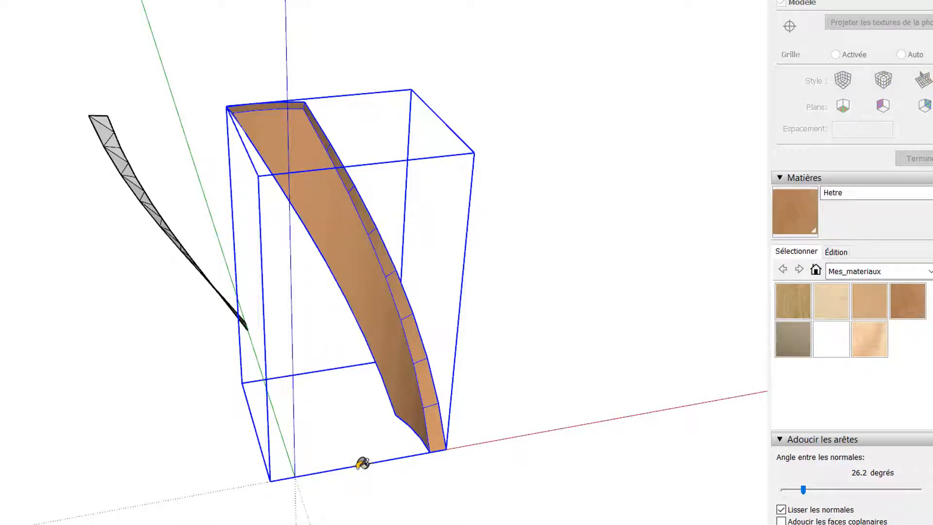
{"action": "left_click", "coordinate": [316, 519]}
Rotate-copy the curved upright around the origin in the ground plane by 90 degrees, making three copies (*3)
{"action": "left_click", "coordinate": [421, 421]}
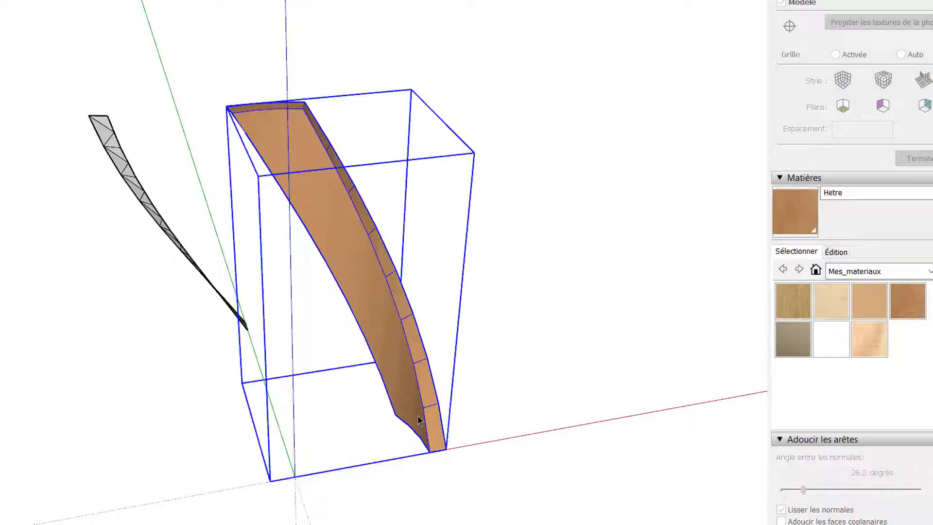
{"action": "key", "text": "q"}
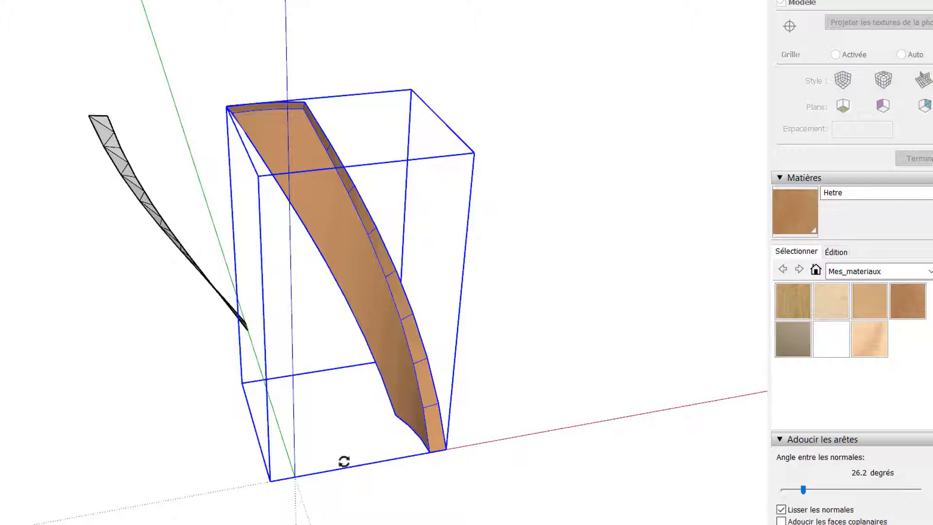
{"action": "left_click", "coordinate": [294, 476]}
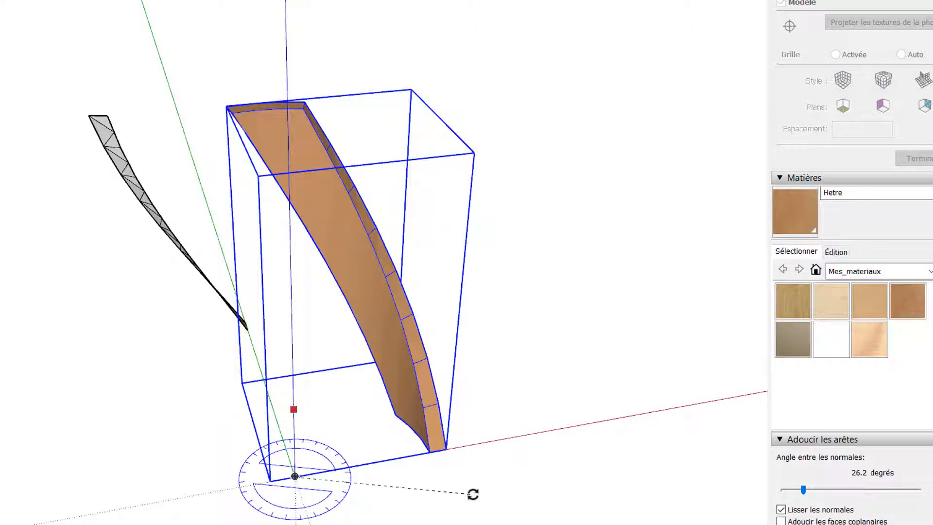
{"action": "left_click", "coordinate": [445, 447]}
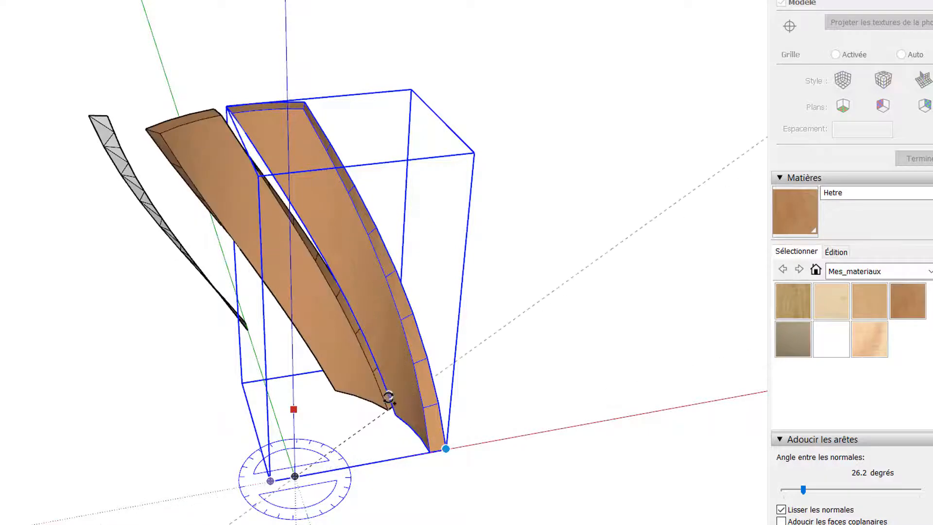
{"action": "type", "text": "90"}
{"action": "key", "text": "Return"}
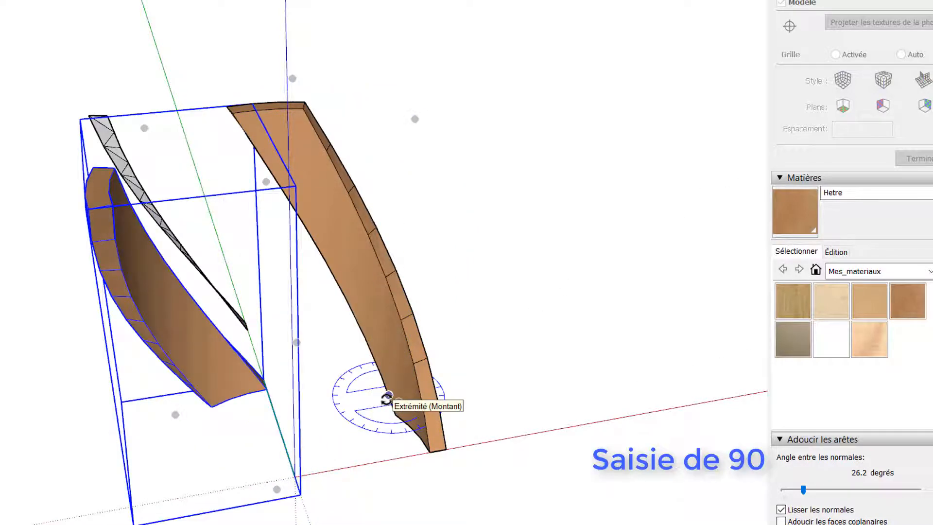
{"action": "type", "text": "*3"}
{"action": "key", "text": "Return"}
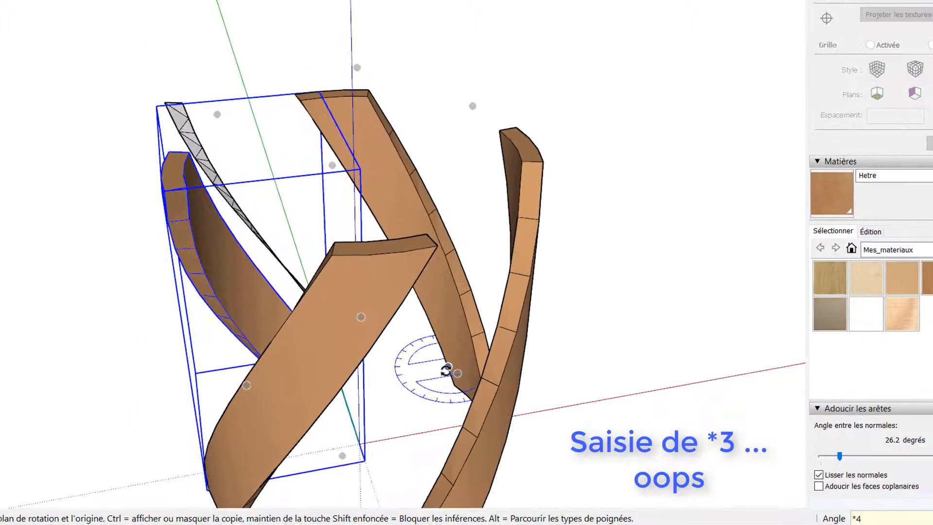
Draw a circle with a 258 mm radius on the ground plane, centred on the origin
{"action": "scroll", "coordinate": [463, 271], "scroll_direction": "down", "scroll_amount": 4}
{"action": "middle_click_drag", "start_coordinate": [330, 303], "coordinate": [102, 289]}
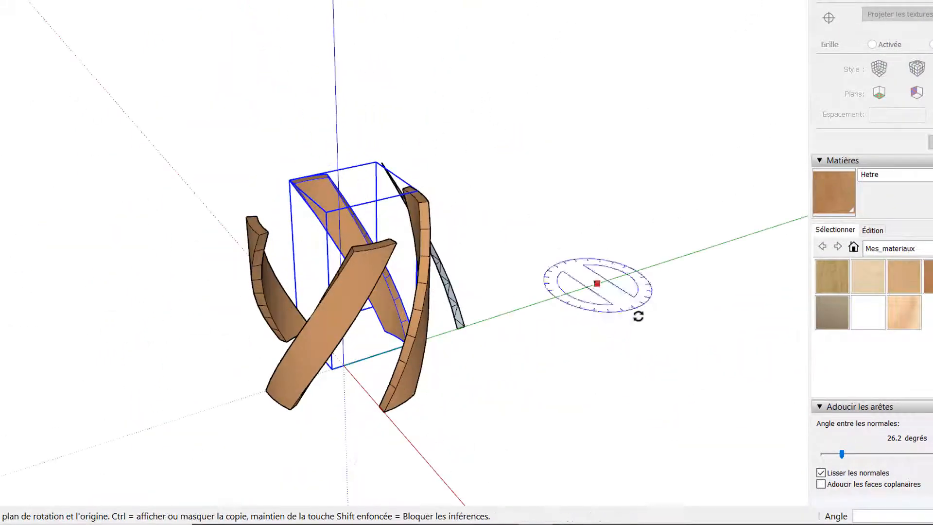
{"action": "middle_click_drag", "start_coordinate": [622, 337], "coordinate": [226, 318]}
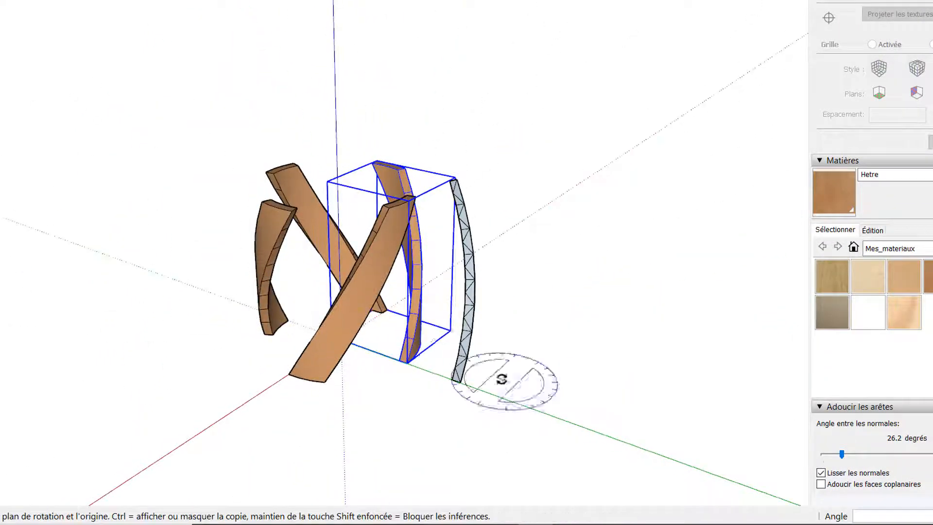
{"action": "key", "text": "space"}
{"action": "left_click", "coordinate": [458, 376]}
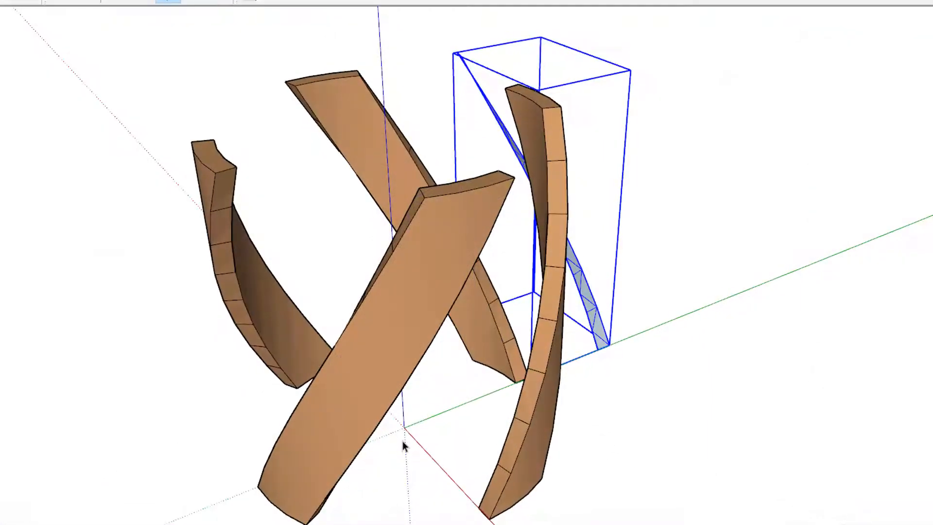
{"action": "middle_click_drag", "start_coordinate": [418, 459], "coordinate": [437, 475]}
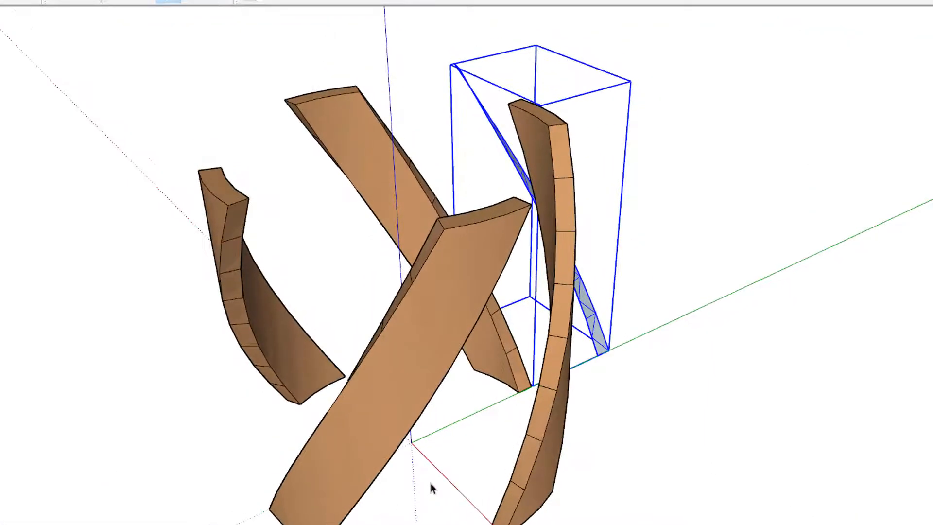
{"action": "key", "text": "q"}
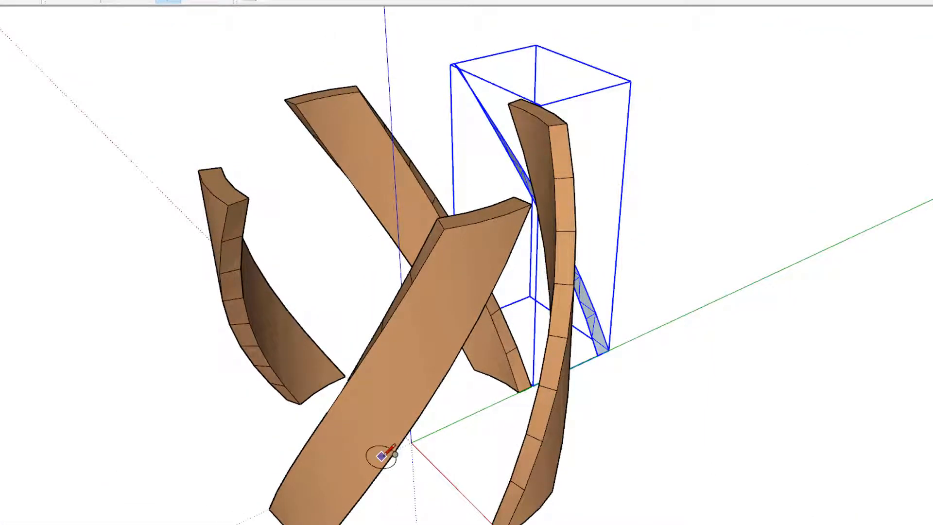
{"action": "left_click", "coordinate": [412, 442]}
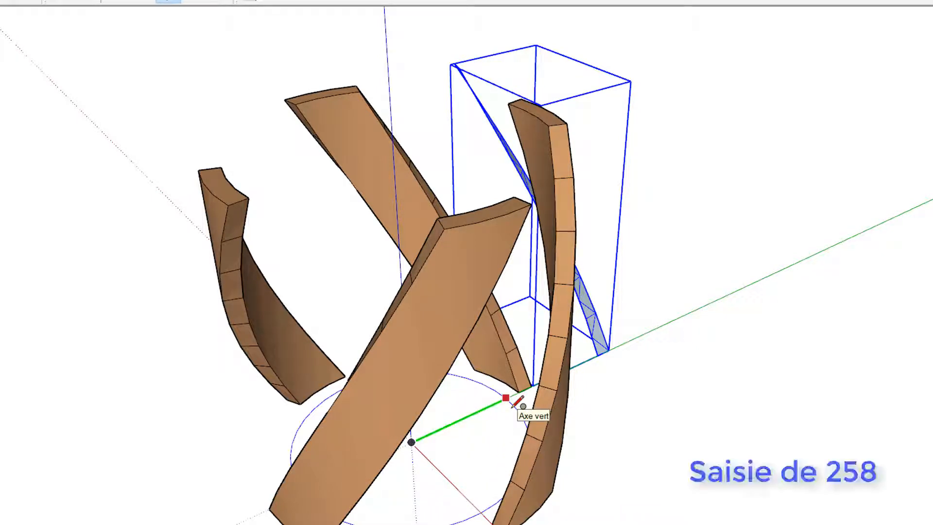
{"action": "key", "text": "Return"}
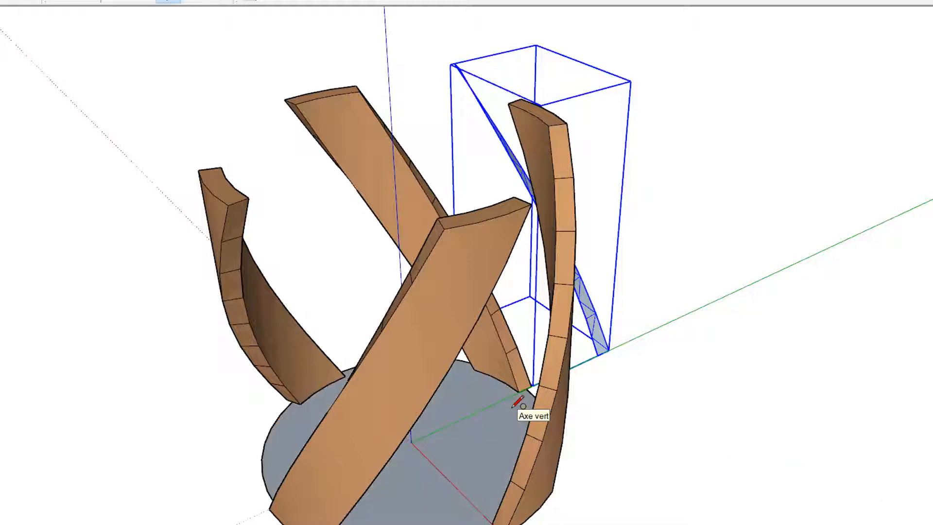
Draw a concentric circle with a 252 mm radius and delete the inner face to leave a thin ring
{"action": "scroll", "coordinate": [408, 432], "scroll_direction": "up", "scroll_amount": 3}
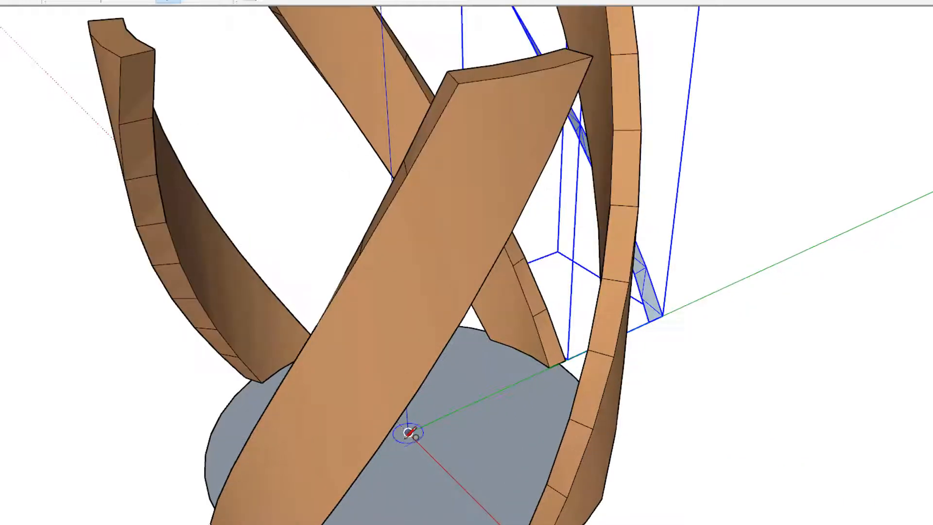
{"action": "left_click", "coordinate": [408, 433]}
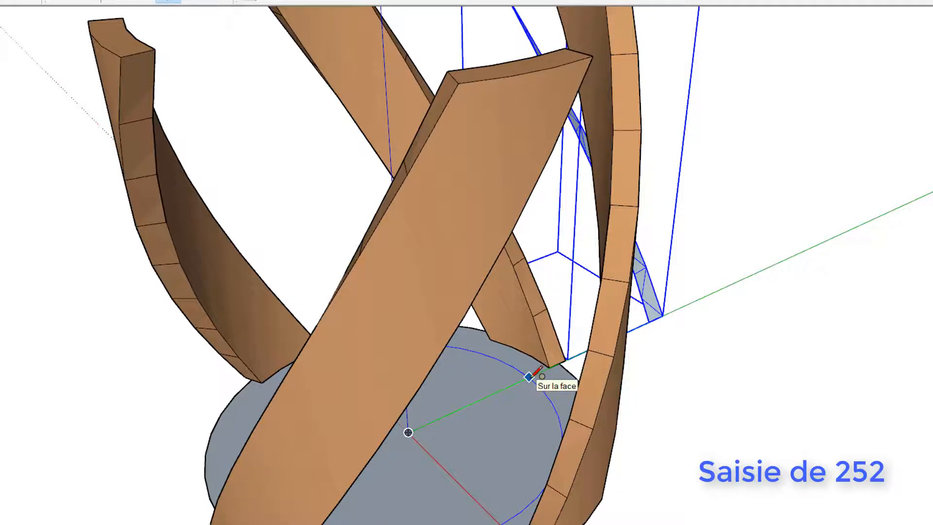
{"action": "key", "text": "Return"}
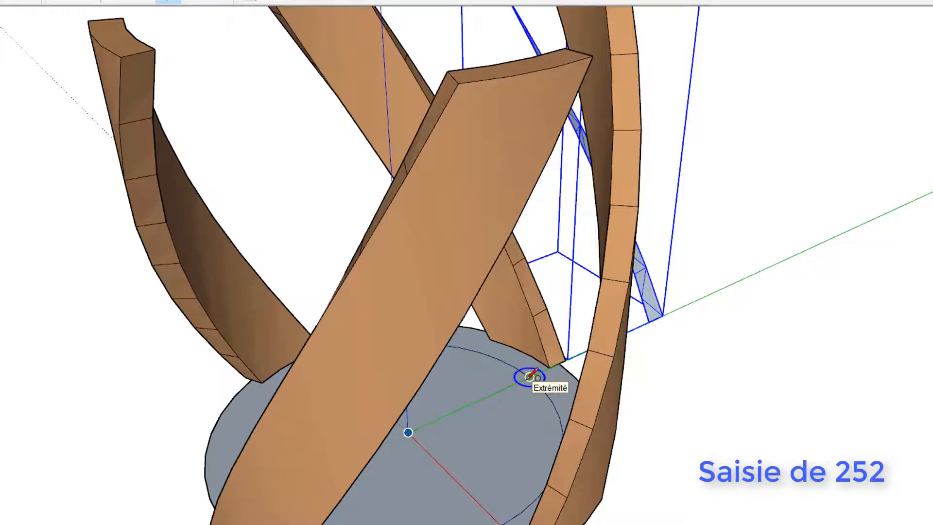
{"action": "left_click", "coordinate": [529, 376]}
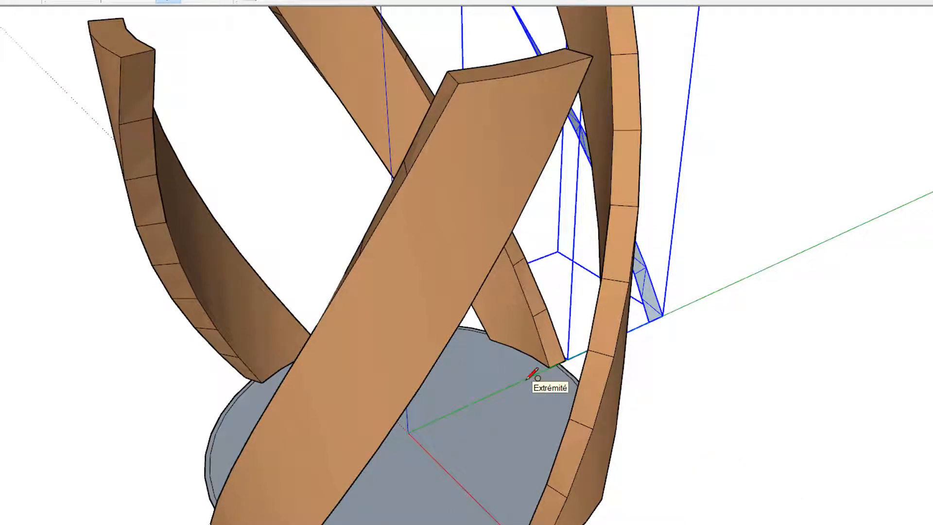
{"action": "key", "text": "space"}
{"action": "middle_click_drag", "start_coordinate": [391, 426], "coordinate": [396, 446]}
{"action": "left_click", "coordinate": [395, 444]}
{"action": "key", "text": "Delete"}
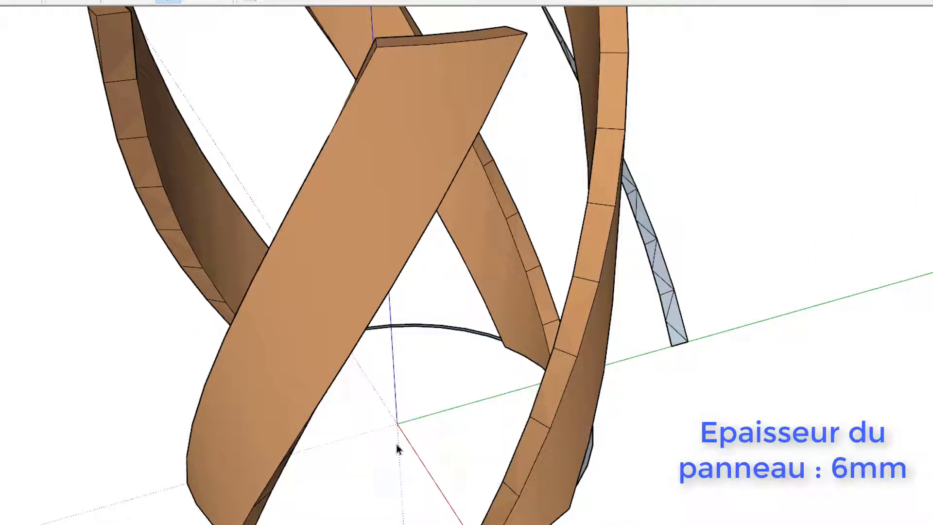
Extrude the ring face upward 560 mm with Push/Pull to form the cylindrical panel
{"action": "scroll", "coordinate": [397, 432], "scroll_direction": "up", "scroll_amount": 3}
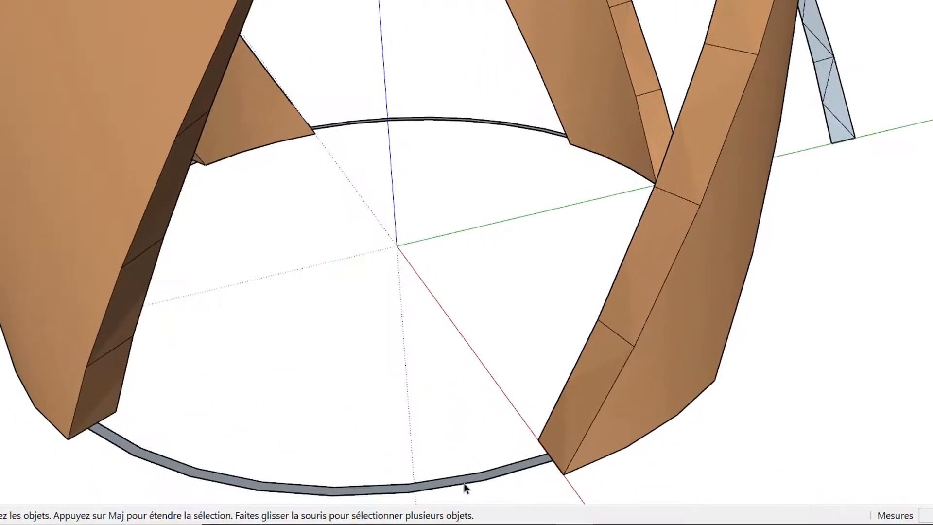
{"action": "left_click", "coordinate": [464, 481]}
{"action": "scroll", "coordinate": [462, 486], "scroll_direction": "up", "scroll_amount": 2}
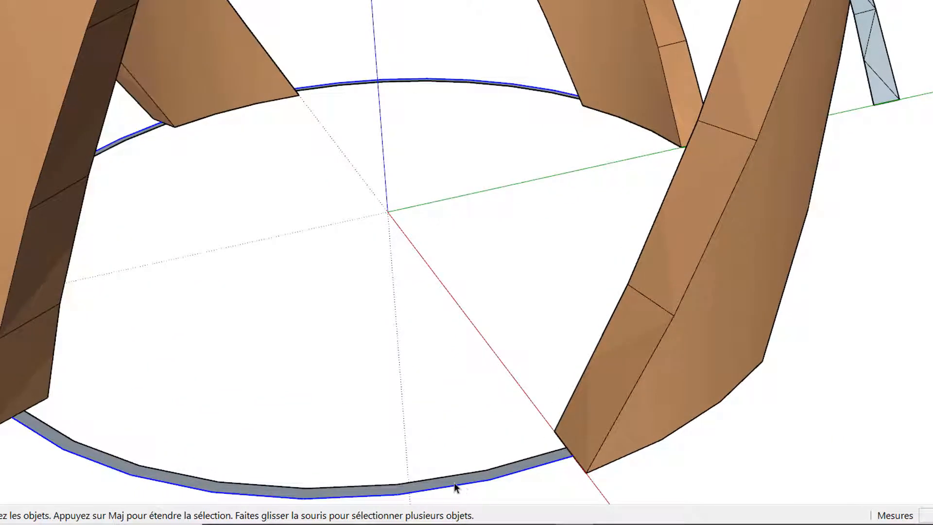
{"action": "left_click", "coordinate": [455, 487]}
{"action": "key", "text": "p"}
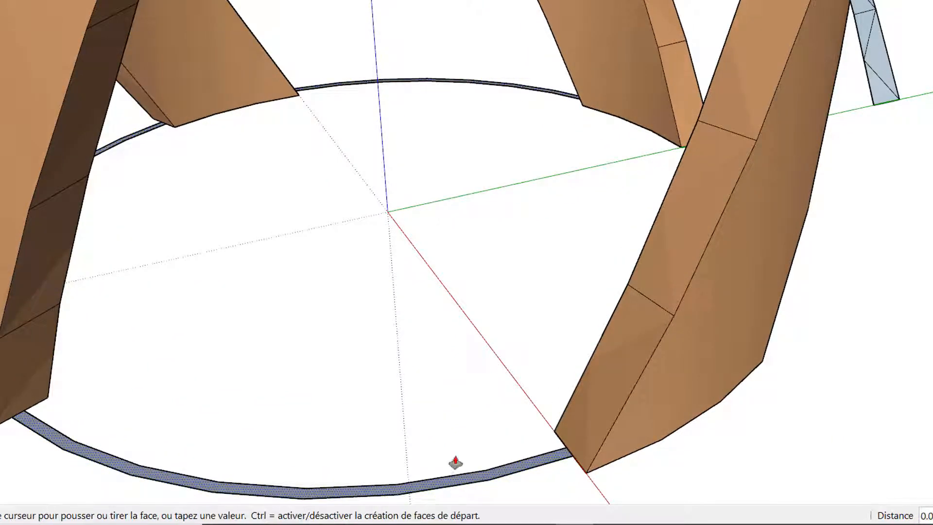
{"action": "left_click", "coordinate": [454, 482]}
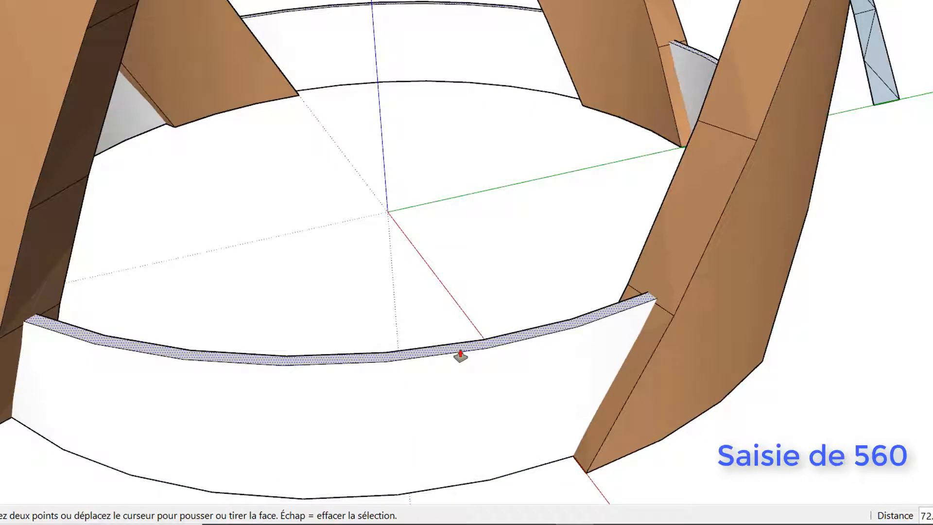
{"action": "key", "text": "Return"}
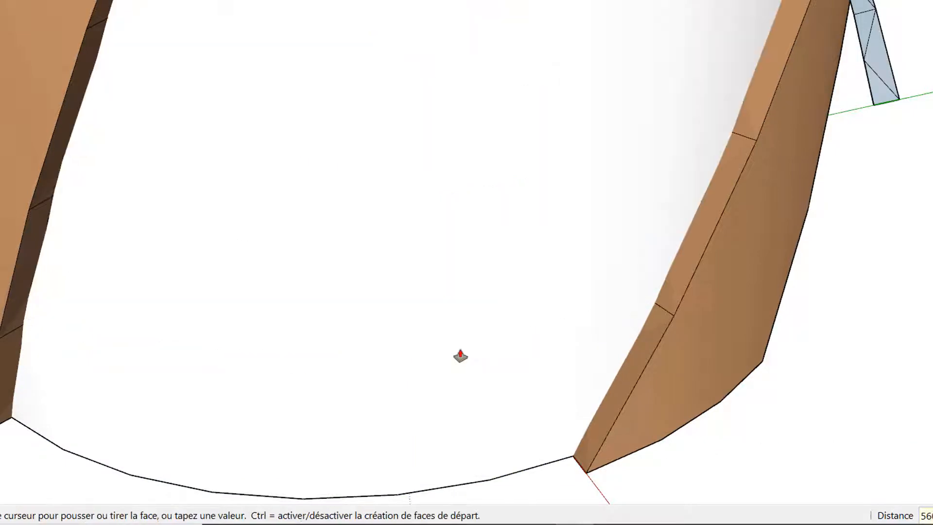
{"action": "scroll", "coordinate": [427, 316], "scroll_direction": "down", "scroll_amount": 5}
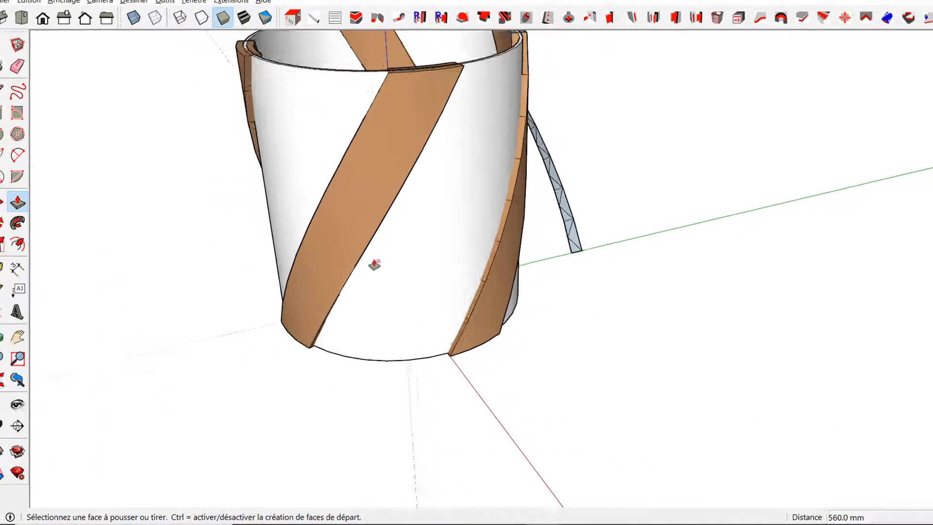
Select all the geometry of the extruded cylindrical panel and make it a group
{"action": "middle_click_drag", "start_coordinate": [393, 262], "coordinate": [419, 365]}
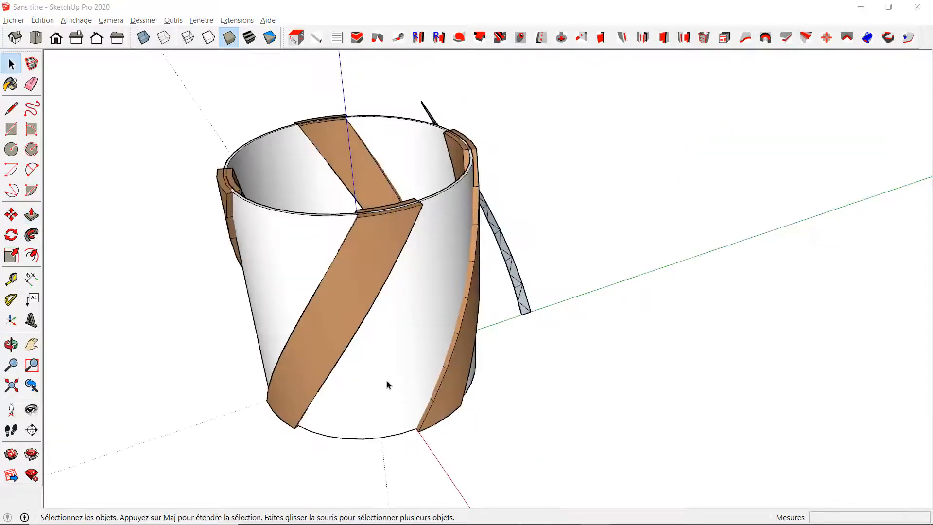
{"action": "double_click", "coordinate": [387, 385]}
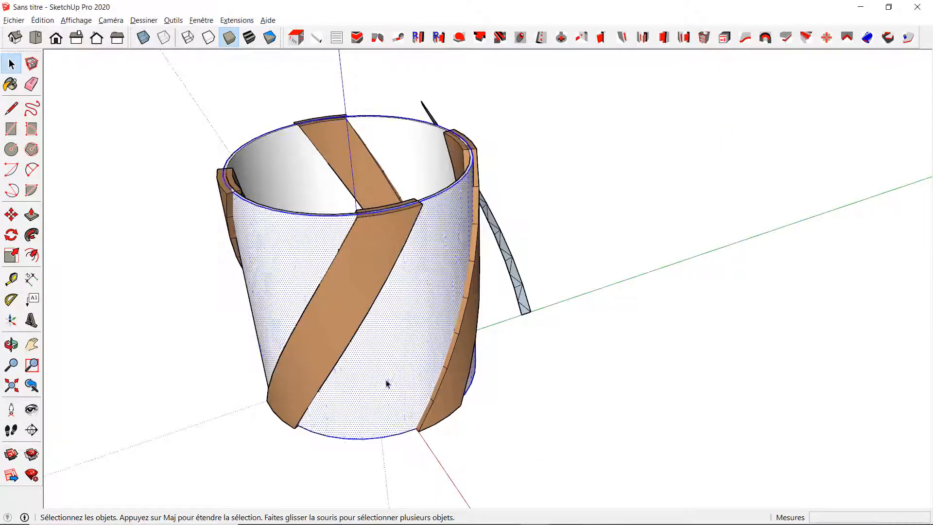
{"action": "right_click", "coordinate": [389, 382]}
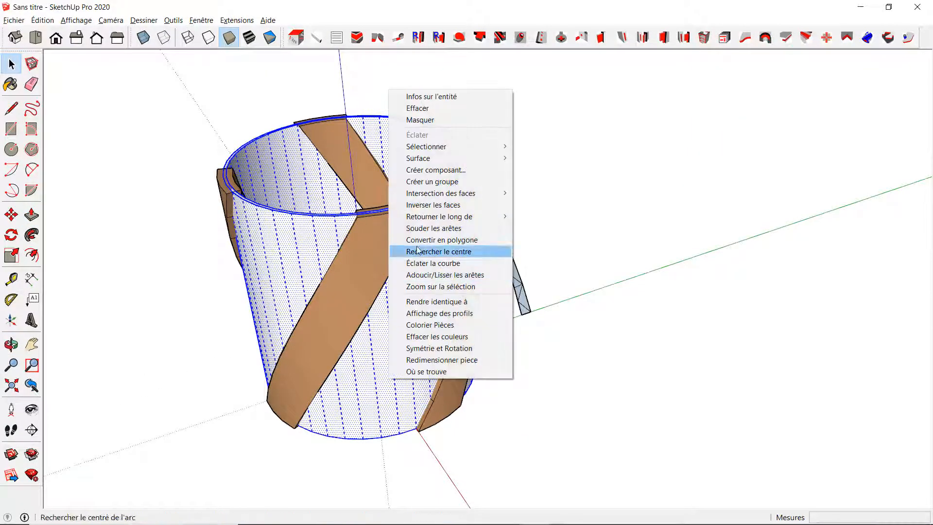
{"action": "left_click", "coordinate": [448, 180]}
Move the separate curved strip along the green axis from its lower inner corner to the nearby upright's base, crossing the cylinder wall
{"action": "middle_click_drag", "start_coordinate": [564, 337], "coordinate": [583, 350]}
{"action": "scroll", "coordinate": [584, 359], "scroll_direction": "up", "scroll_amount": 3}
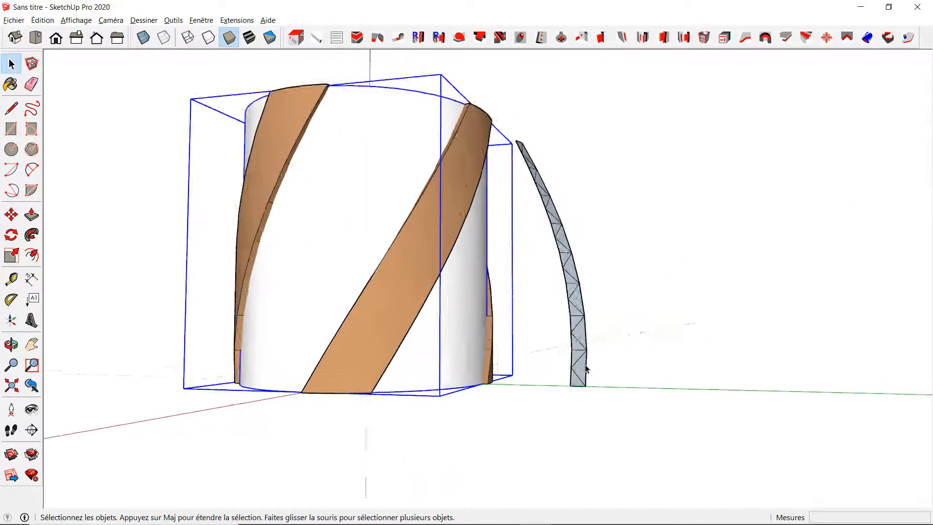
{"action": "left_click", "coordinate": [577, 376]}
{"action": "scroll", "coordinate": [598, 384], "scroll_direction": "up", "scroll_amount": 4}
{"action": "middle_click_drag", "start_coordinate": [600, 385], "coordinate": [577, 320]}
{"action": "key", "text": "m"}
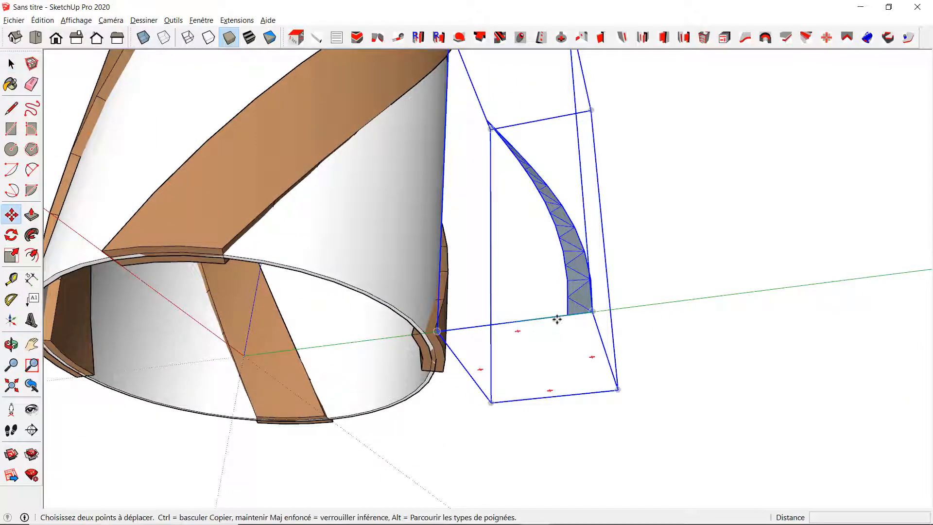
{"action": "left_click", "coordinate": [570, 314]}
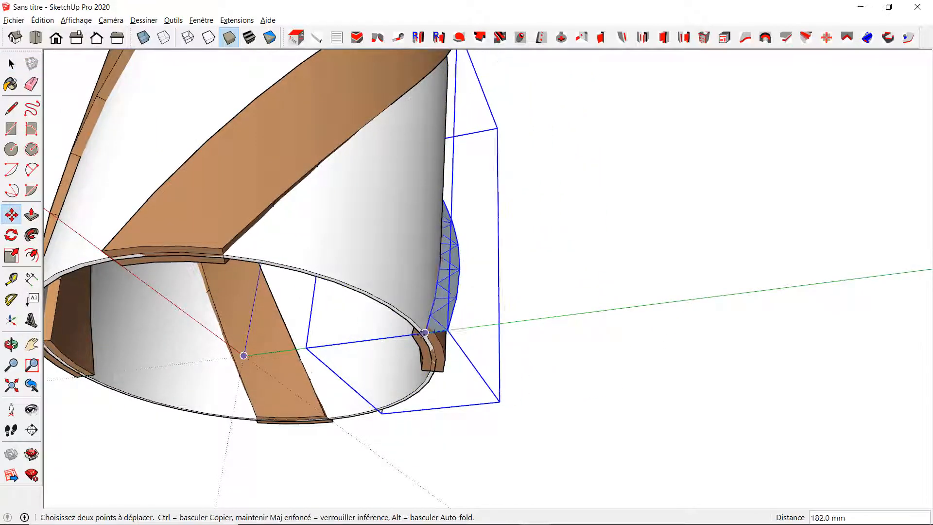
{"action": "left_click", "coordinate": [415, 336]}
Hide the upright that covers the moved curved strip
{"action": "middle_click_drag", "start_coordinate": [516, 279], "coordinate": [350, 144]}
{"action": "scroll", "coordinate": [363, 223], "scroll_direction": "up", "scroll_amount": 5}
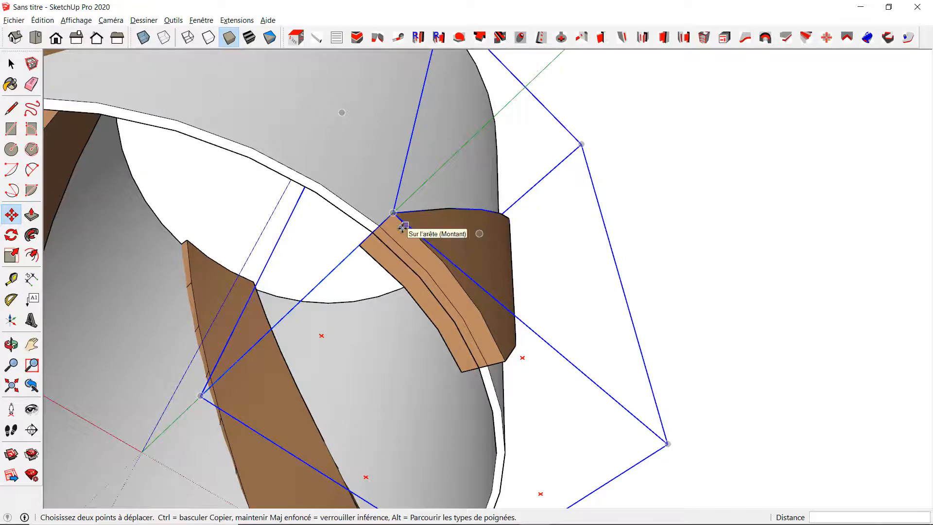
{"action": "middle_click_drag", "start_coordinate": [406, 240], "coordinate": [556, 179]}
{"action": "key", "text": "space"}
{"action": "left_click", "coordinate": [555, 179]}
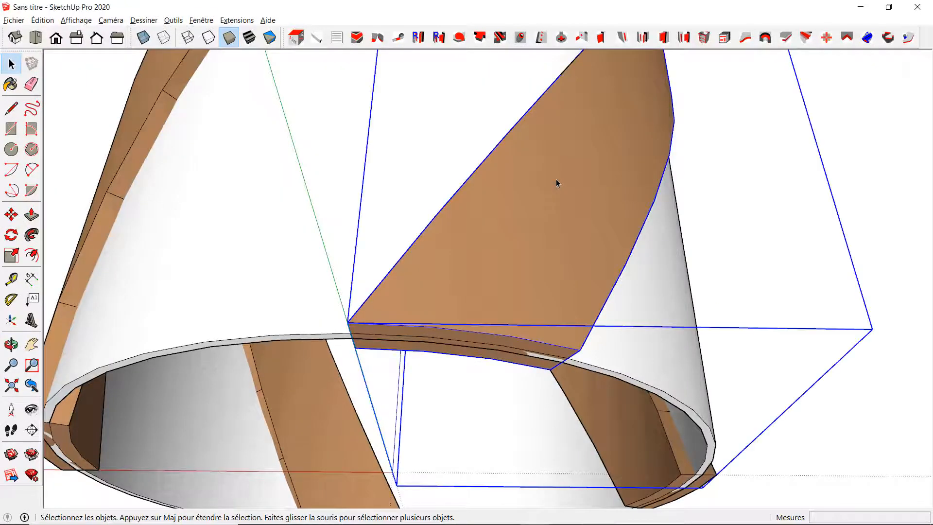
{"action": "right_click", "coordinate": [555, 178]}
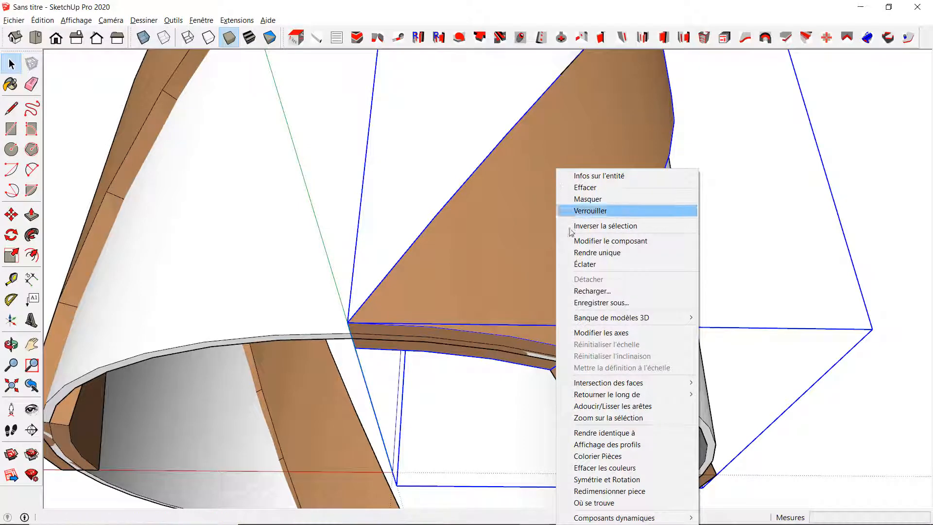
{"action": "left_click", "coordinate": [587, 198]}
Rotate the curved strip 2 degrees about the origin in the ground plane, towards the hidden upright's body
{"action": "scroll", "coordinate": [356, 336], "scroll_direction": "up", "scroll_amount": 2}
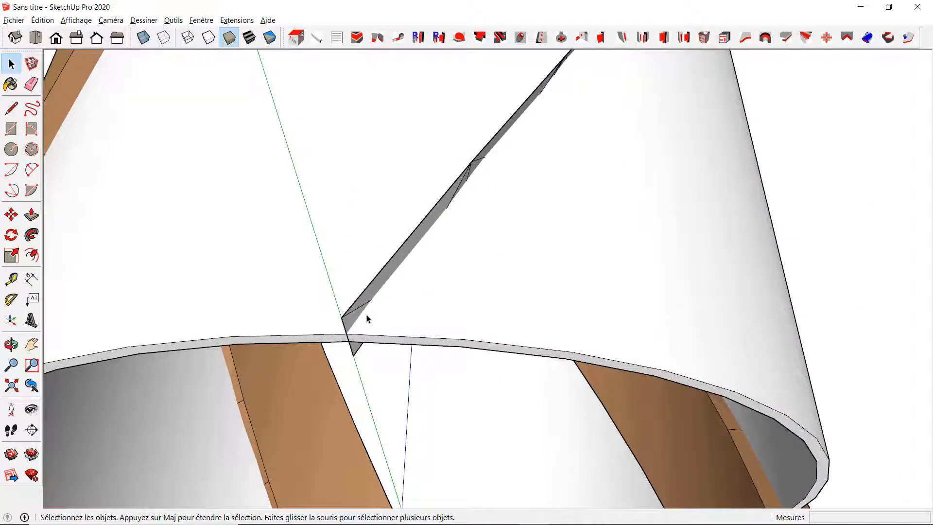
{"action": "middle_click_drag", "start_coordinate": [367, 318], "coordinate": [346, 352]}
{"action": "left_click", "coordinate": [345, 352]}
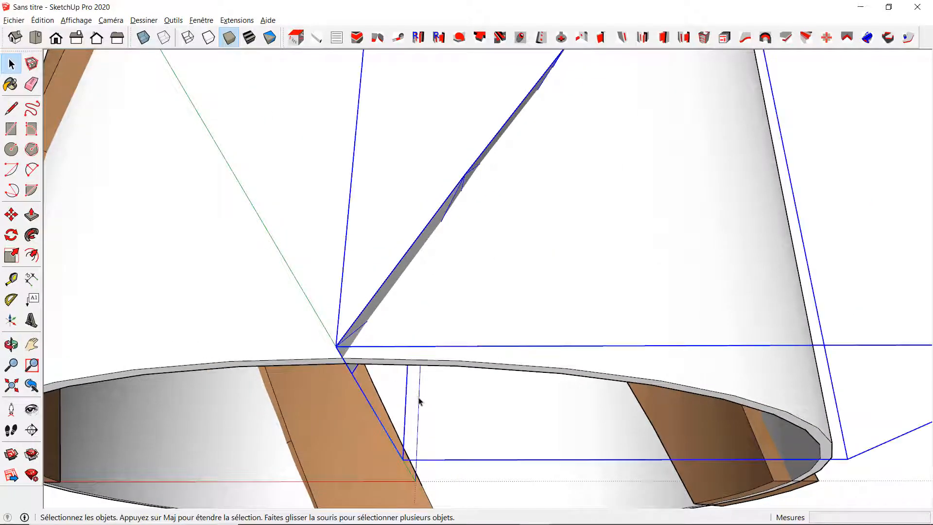
{"action": "middle_click_drag", "start_coordinate": [420, 401], "coordinate": [452, 340]}
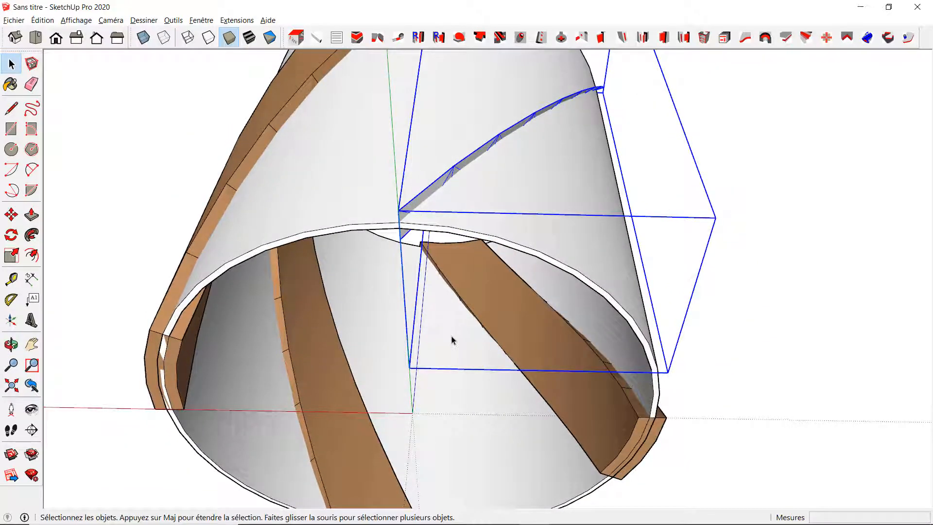
{"action": "key", "text": "q"}
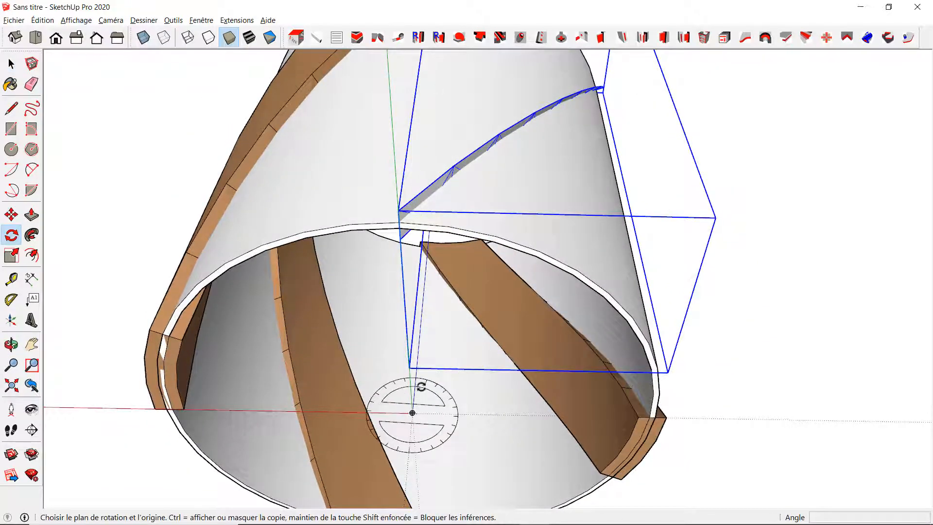
{"action": "left_click", "coordinate": [412, 412]}
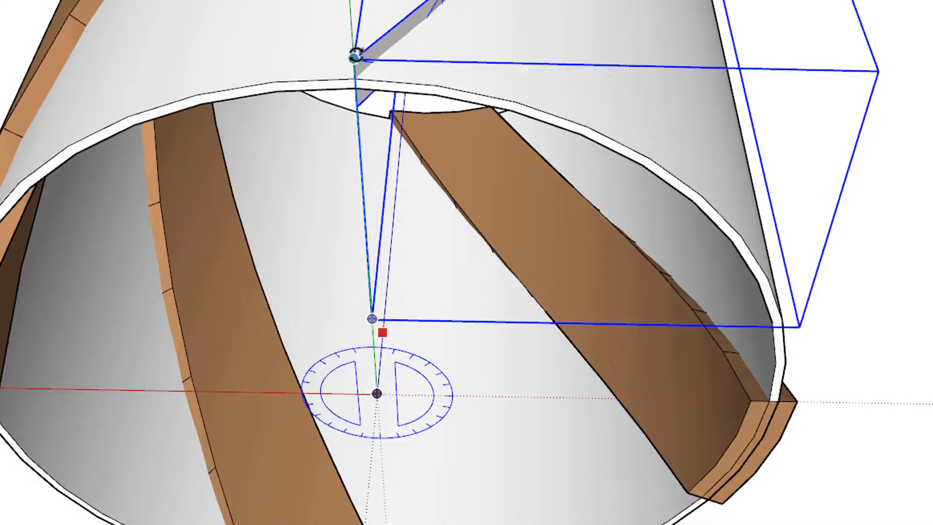
{"action": "left_click", "coordinate": [354, 57]}
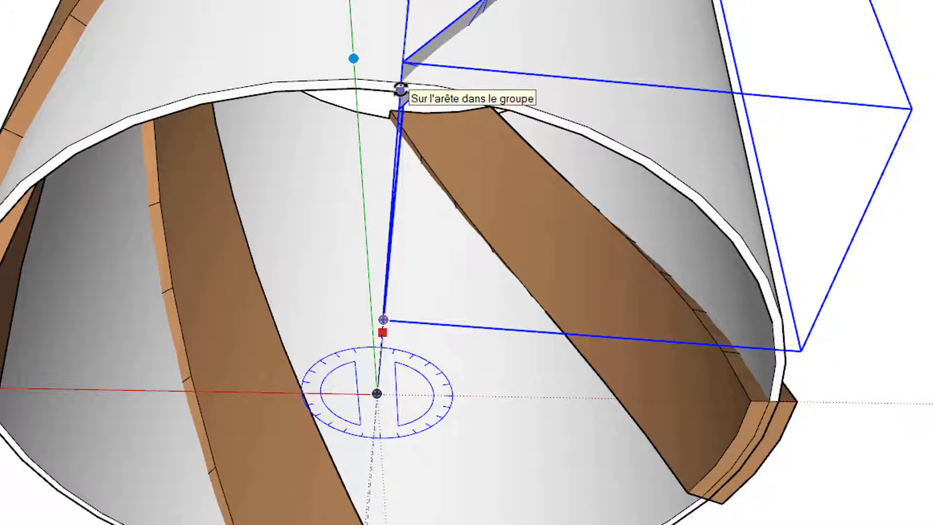
{"action": "left_click", "coordinate": [354, 78]}
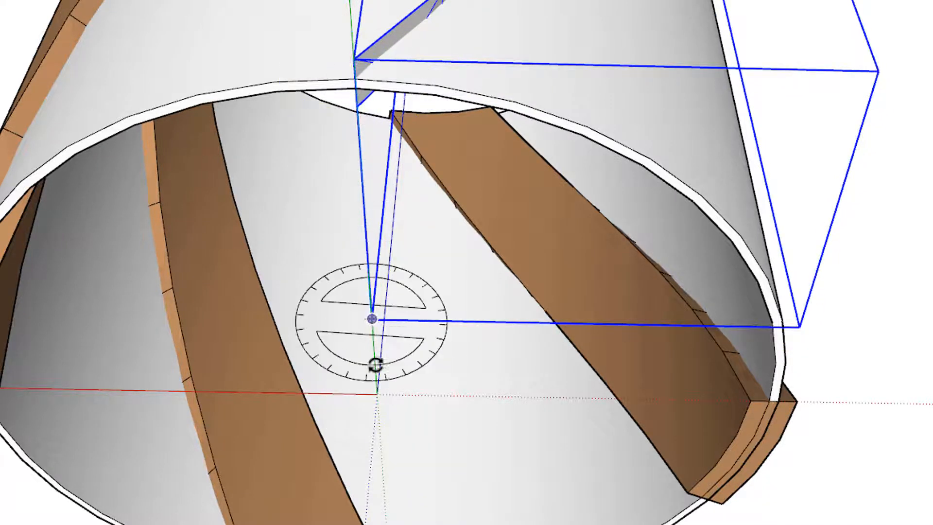
{"action": "left_click", "coordinate": [377, 394]}
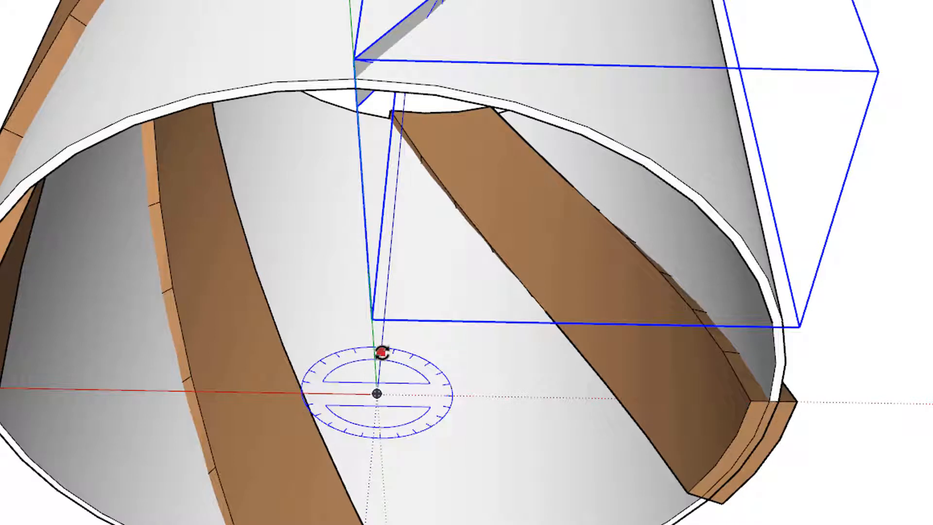
{"action": "left_click", "coordinate": [354, 78]}
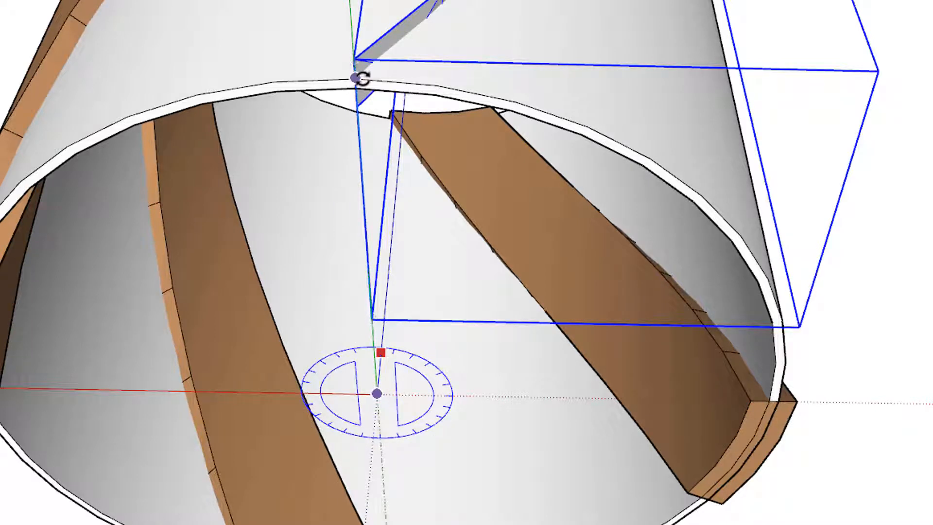
{"action": "left_click", "coordinate": [379, 78]}
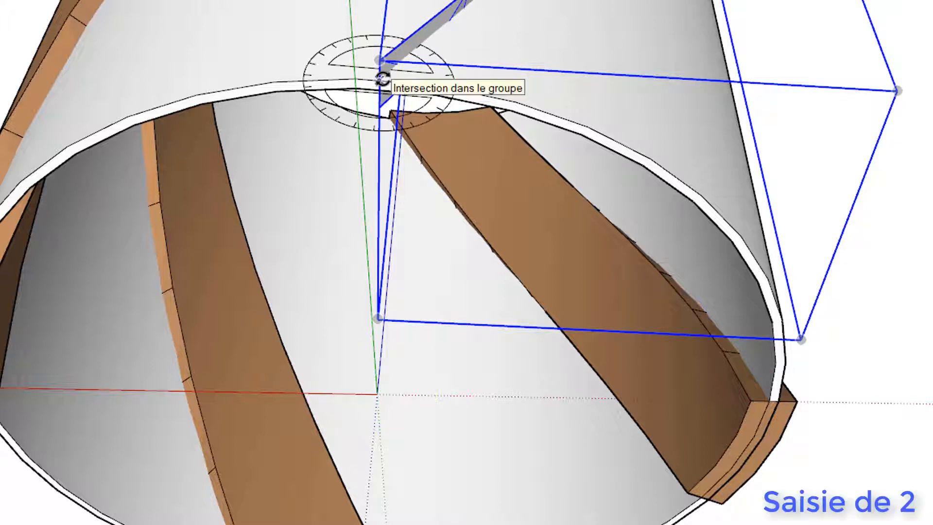
{"action": "type", "text": "2"}
{"action": "key", "text": "Return"}
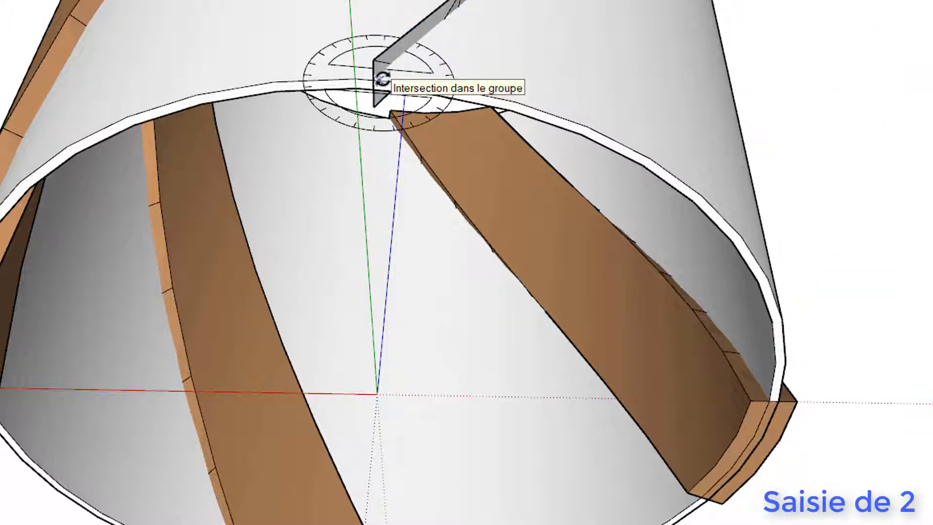
{"action": "key", "text": "space"}
Rotate-copy the curved strip about the origin in the ground plane onto the outer bottom corner of the neighbouring upright's facing edge
{"action": "key", "text": "q"}
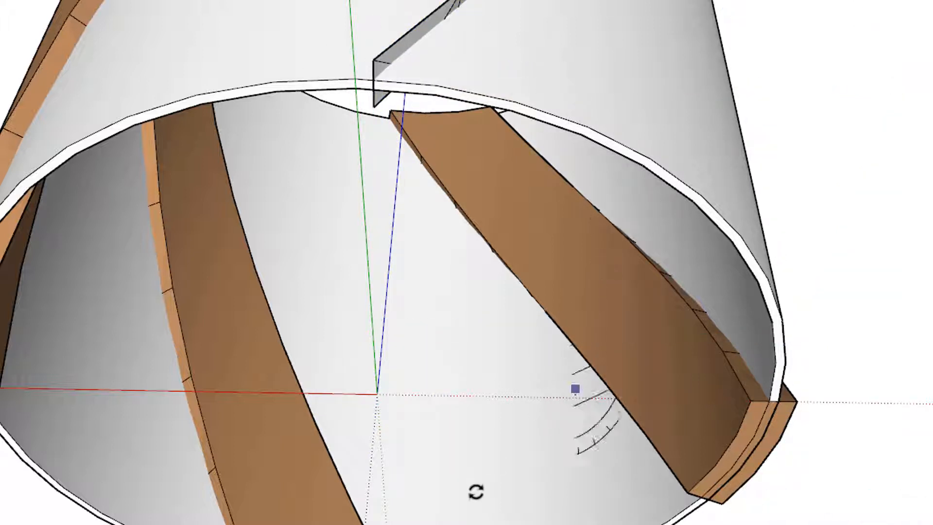
{"action": "key", "text": "space"}
{"action": "left_click", "coordinate": [411, 36]}
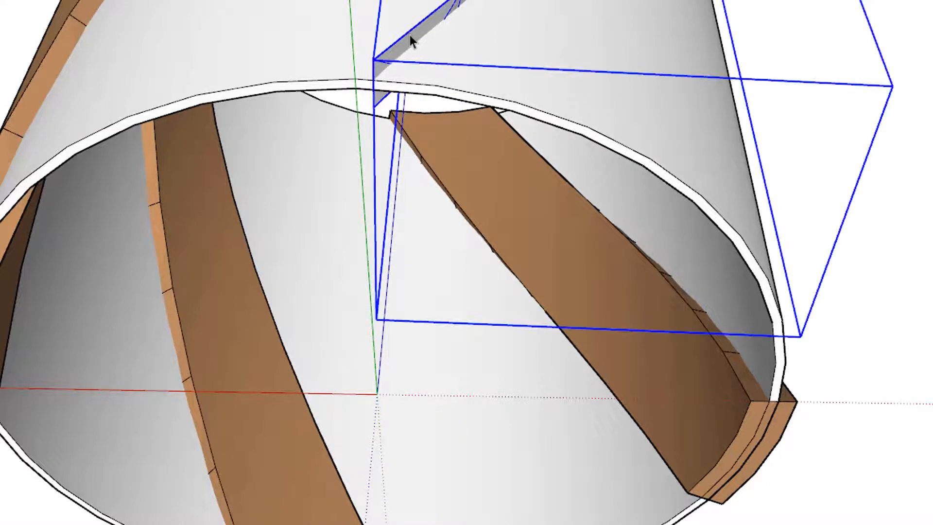
{"action": "key", "text": "q"}
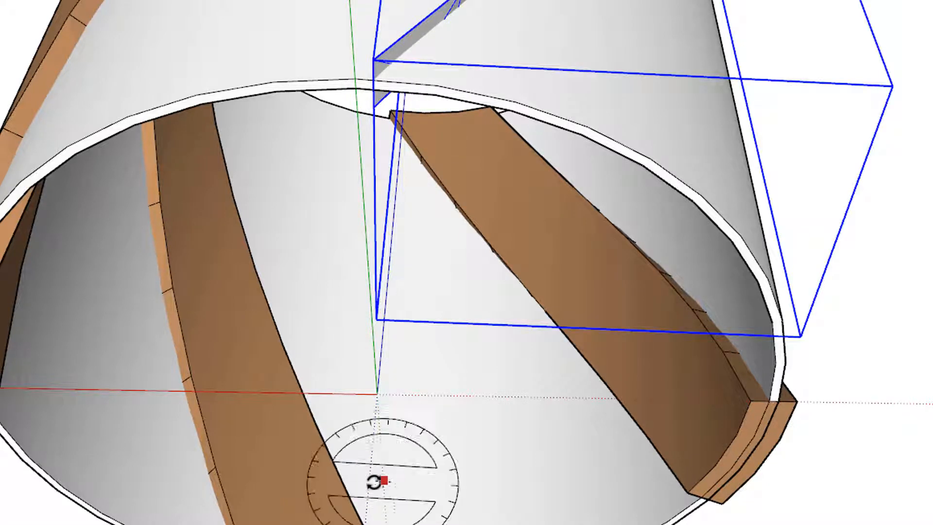
{"action": "left_click", "coordinate": [376, 394]}
{"action": "left_click_drag", "start_coordinate": [405, 324], "coordinate": [387, 295]}
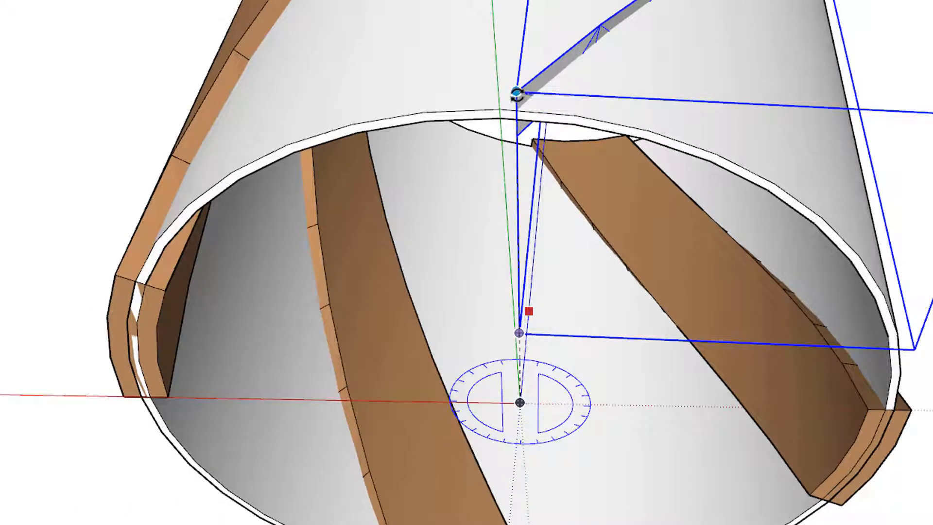
{"action": "left_click", "coordinate": [516, 92]}
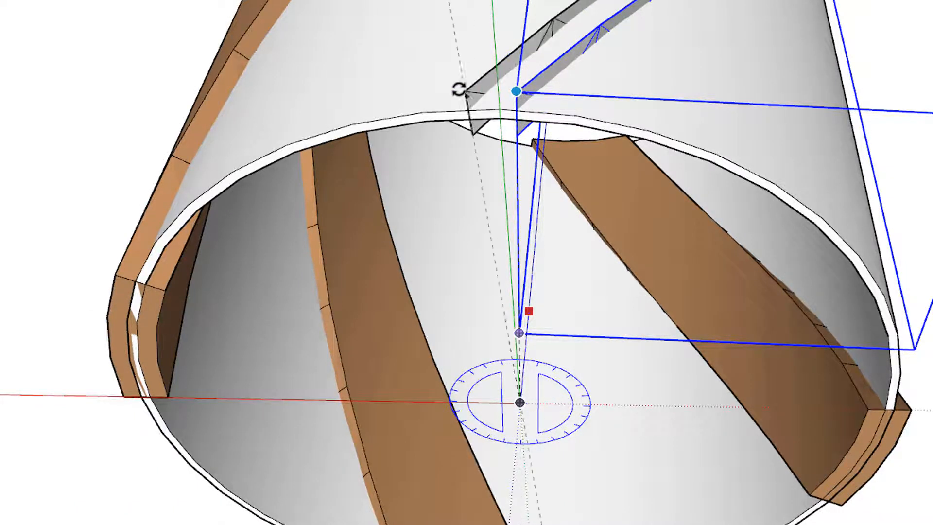
{"action": "left_click", "coordinate": [117, 273]}
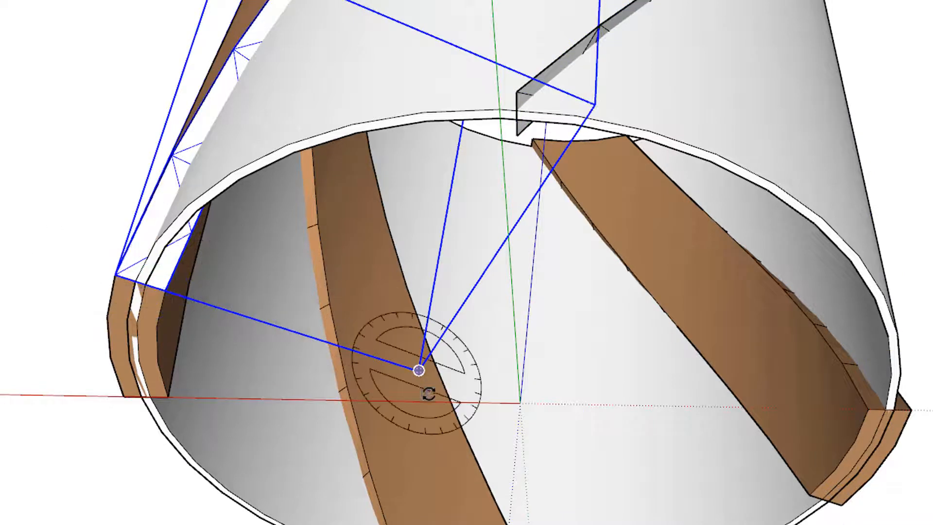
Rotate the copied strip 2 degrees about the origin in the ground plane, into the neighbouring upright
{"action": "left_click", "coordinate": [520, 402]}
{"action": "left_click", "coordinate": [529, 304]}
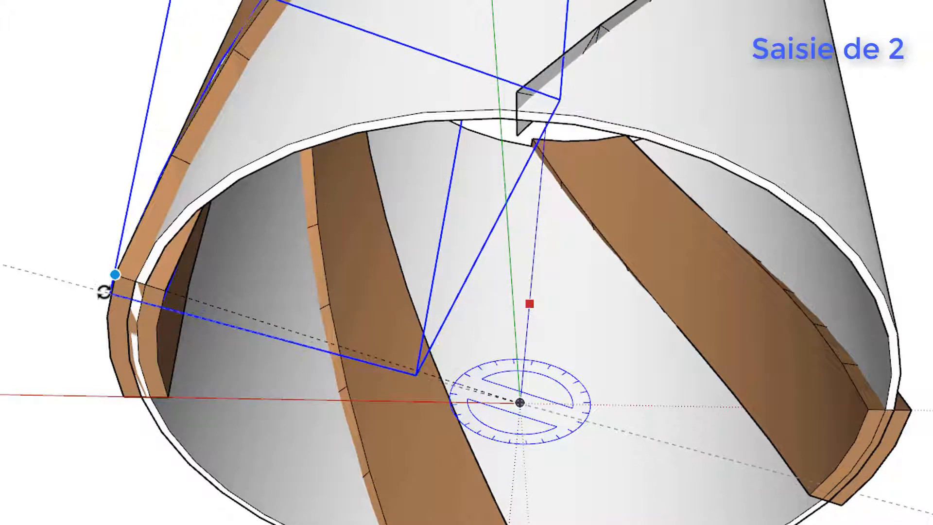
{"action": "left_click", "coordinate": [113, 276]}
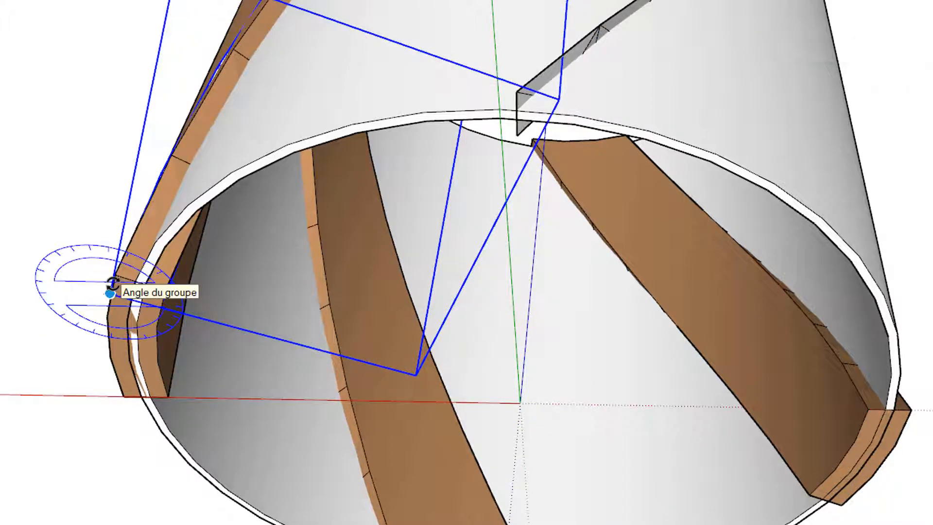
{"action": "key", "text": "space"}
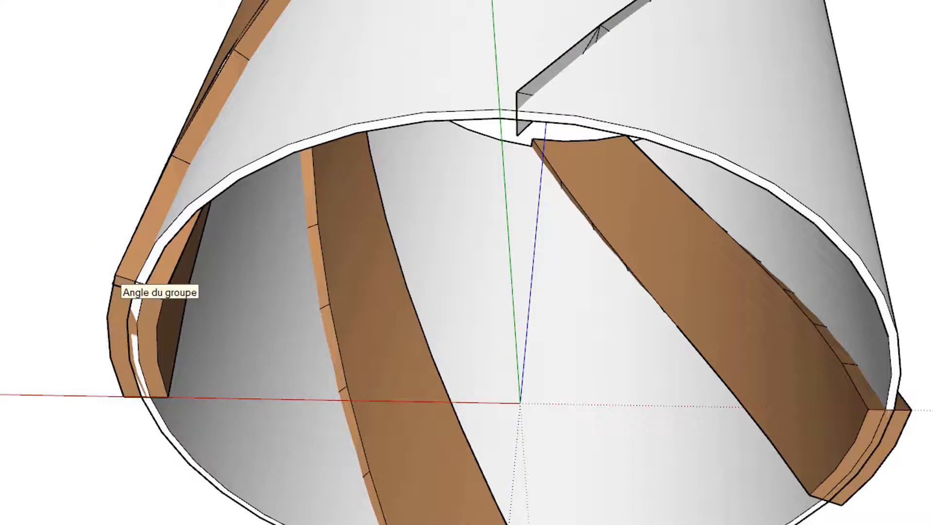
Hide all the uprights still showing around the cylindrical panel
{"action": "middle_click_drag", "start_coordinate": [208, 145], "coordinate": [485, 369]}
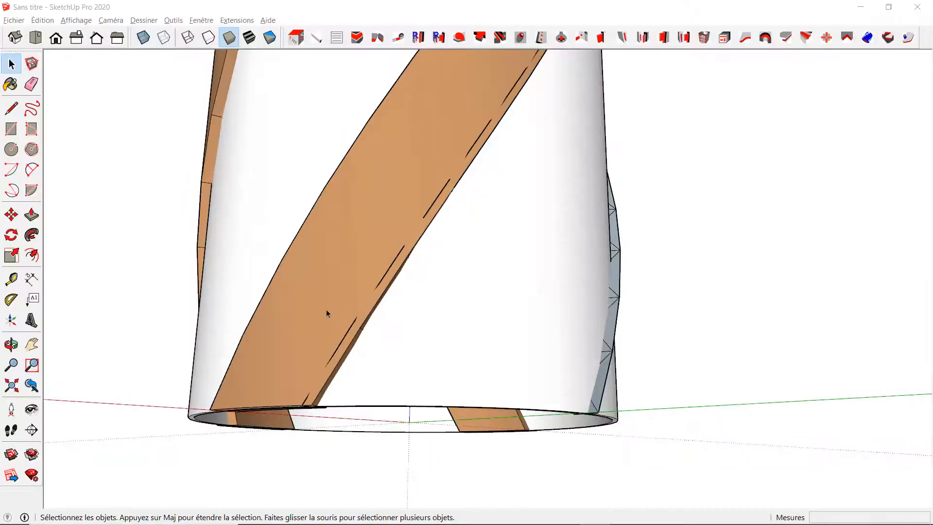
{"action": "left_click", "coordinate": [326, 313]}
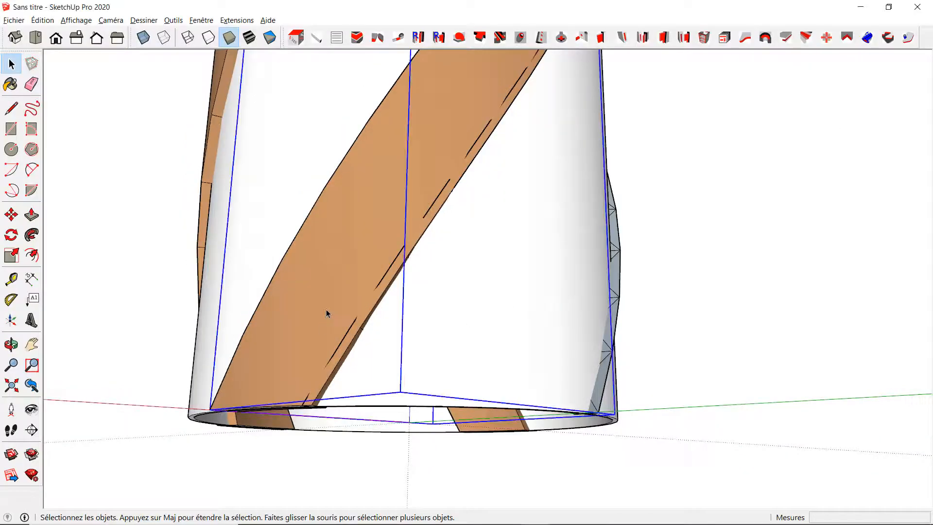
{"action": "left_click", "coordinate": [263, 426], "text": "shift"}
{"action": "left_click", "coordinate": [496, 430], "text": "shift"}
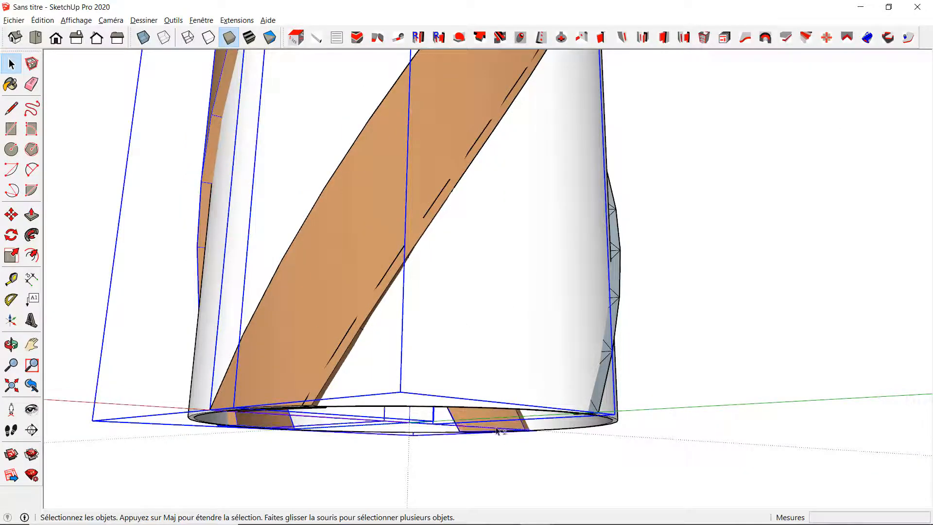
{"action": "right_click", "coordinate": [496, 430]}
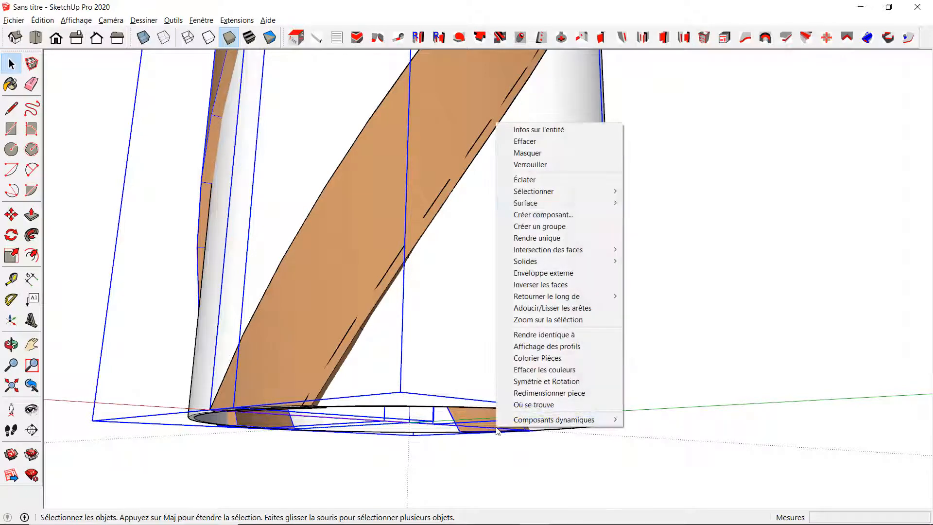
{"action": "left_click", "coordinate": [556, 158]}
{"action": "scroll", "coordinate": [561, 204], "scroll_direction": "down", "scroll_amount": 3}
{"action": "left_click", "coordinate": [445, 232]}
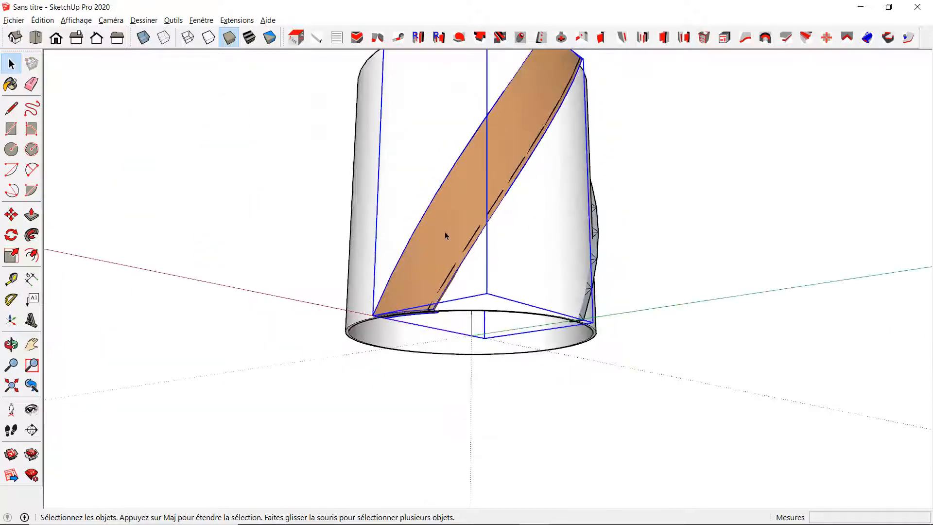
{"action": "right_click", "coordinate": [444, 231]}
{"action": "left_click", "coordinate": [491, 198]}
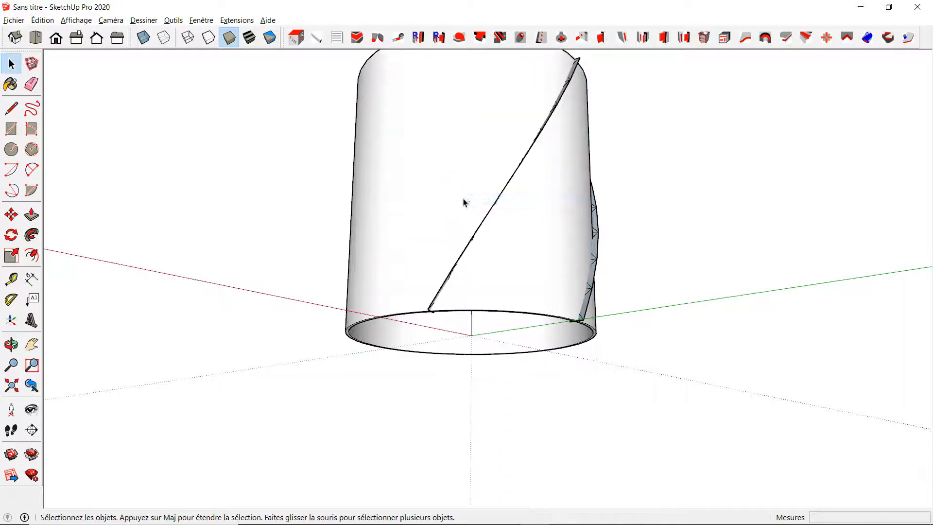
Explode the cylindrical panel and the two curved strips, then intersect their faces with the selection
{"action": "middle_click_drag", "start_coordinate": [462, 202], "coordinate": [301, 388]}
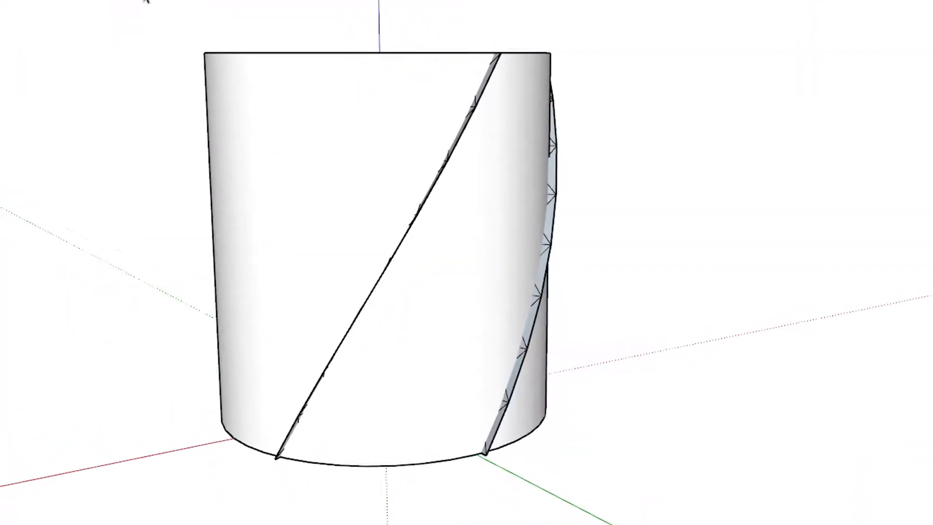
{"action": "left_click_drag", "start_coordinate": [128, 11], "coordinate": [834, 523]}
{"action": "right_click", "coordinate": [448, 293]}
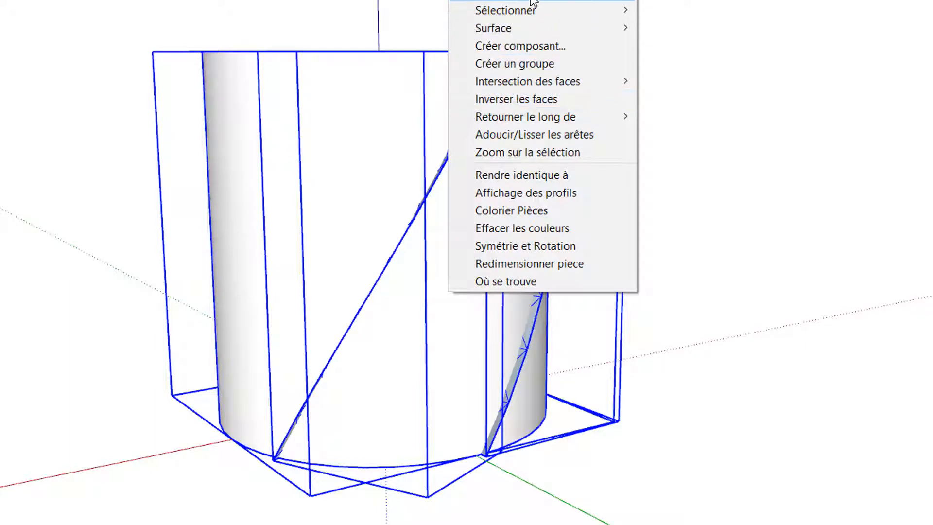
{"action": "left_click", "coordinate": [528, 0]}
{"action": "right_click", "coordinate": [425, 292]}
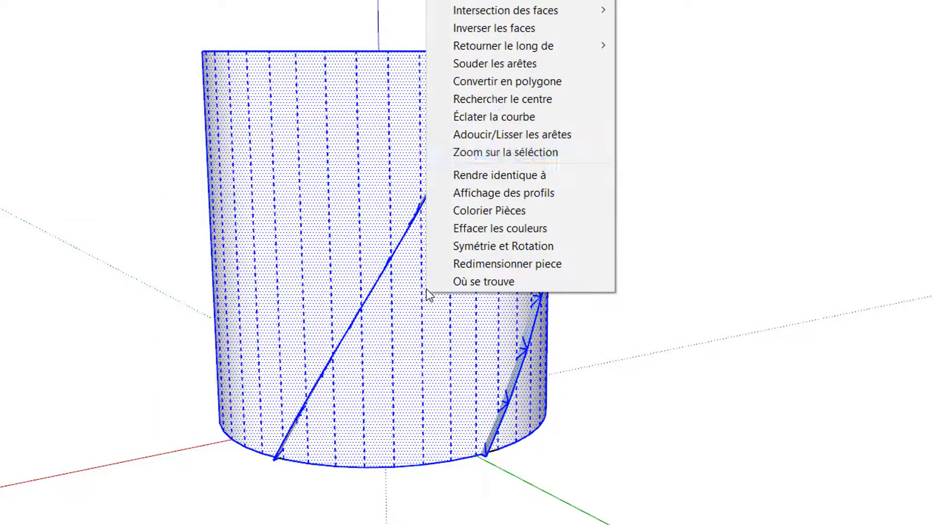
{"action": "mouse_move", "coordinate": [525, 19]}
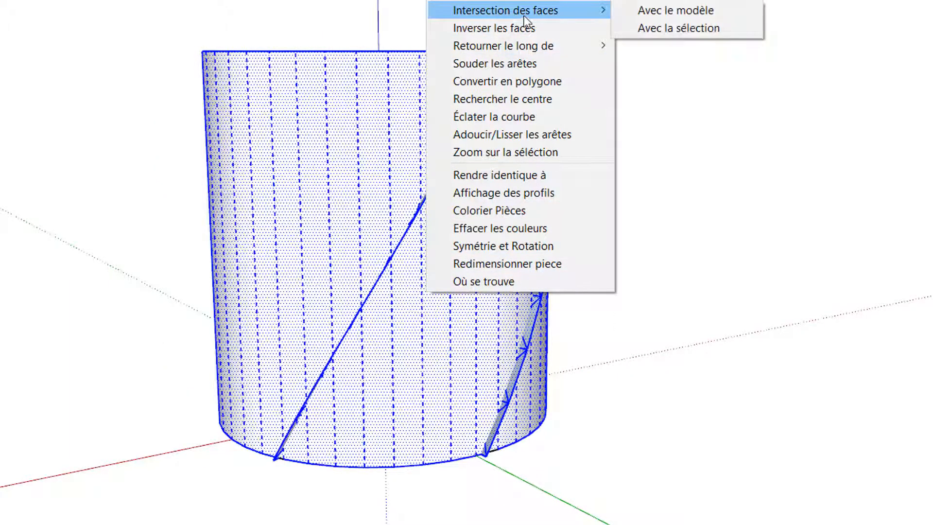
{"action": "left_click", "coordinate": [687, 28]}
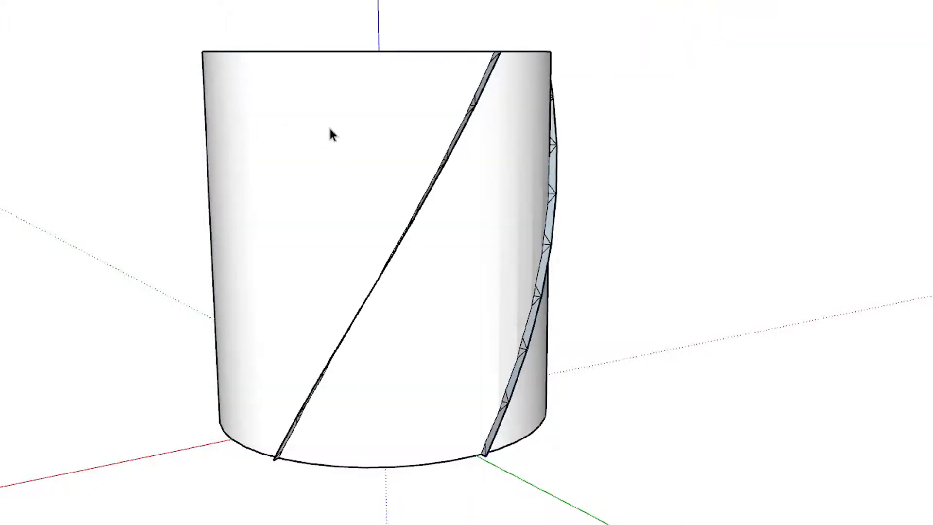
Delete the cylinder faces outside the two curved strips, along with the leftover ring at the base
{"action": "left_click_drag", "start_coordinate": [332, 134], "coordinate": [211, 11]}
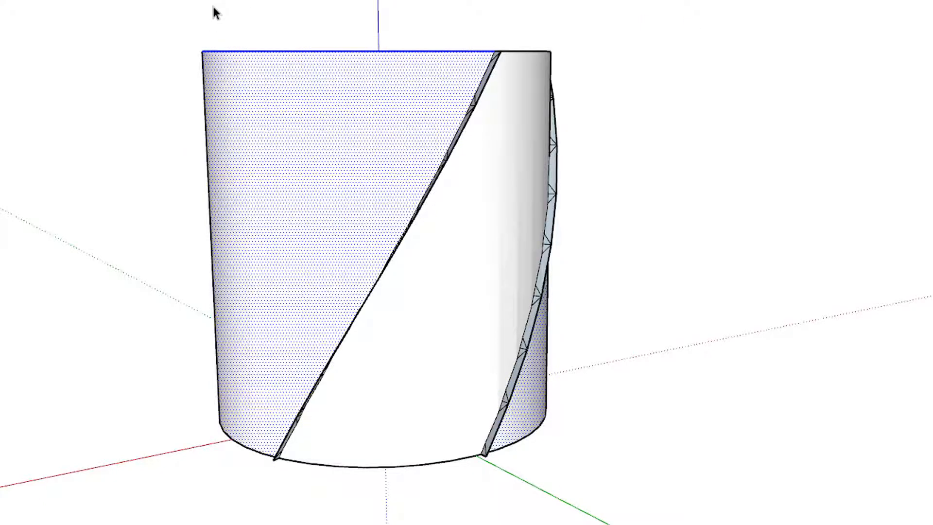
{"action": "key", "text": "Delete"}
{"action": "middle_click_drag", "start_coordinate": [417, 468], "coordinate": [564, 489]}
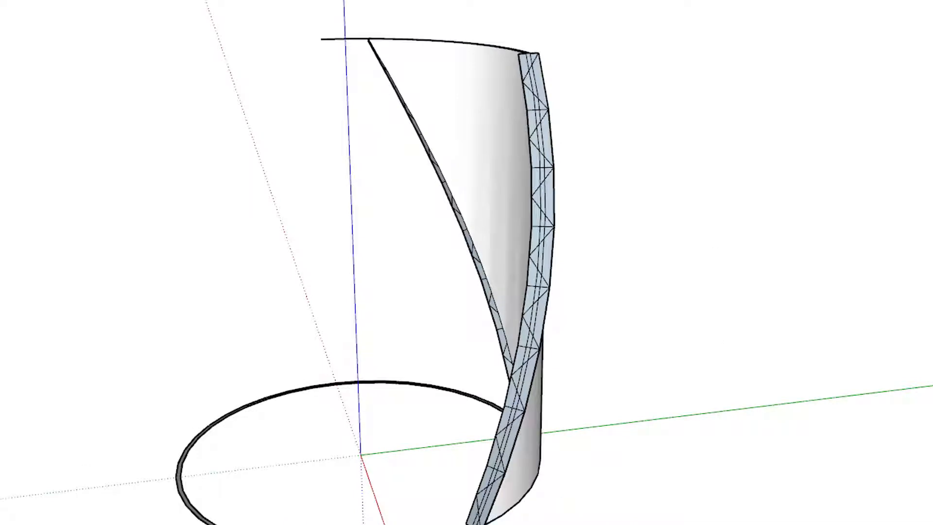
{"action": "left_click_drag", "start_coordinate": [327, 522], "coordinate": [204, 490]}
{"action": "key", "text": "Delete"}
Delete the leftover arc of the upper rim that extends beyond the curved strip
{"action": "middle_click_drag", "start_coordinate": [270, 327], "coordinate": [187, 182]}
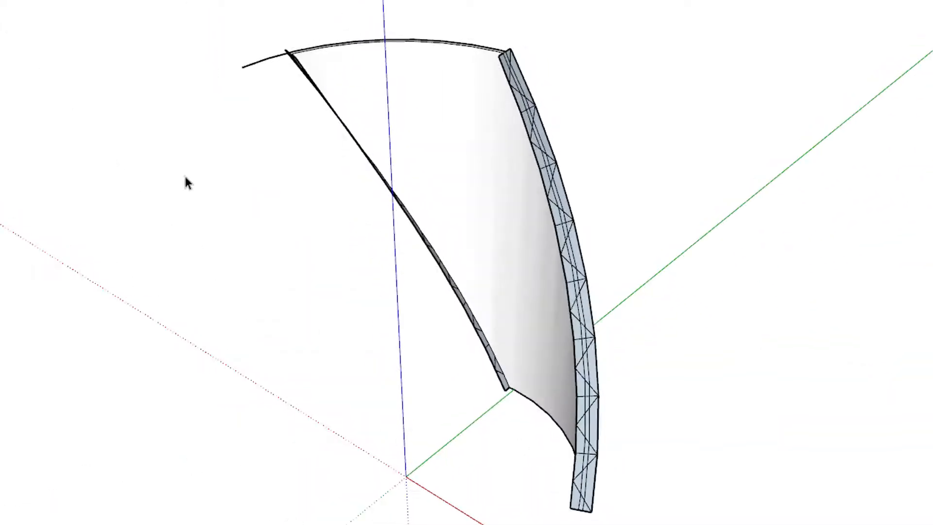
{"action": "scroll", "coordinate": [209, 145], "scroll_direction": "up", "scroll_amount": 2}
{"action": "left_click_drag", "start_coordinate": [270, 62], "coordinate": [229, 31]}
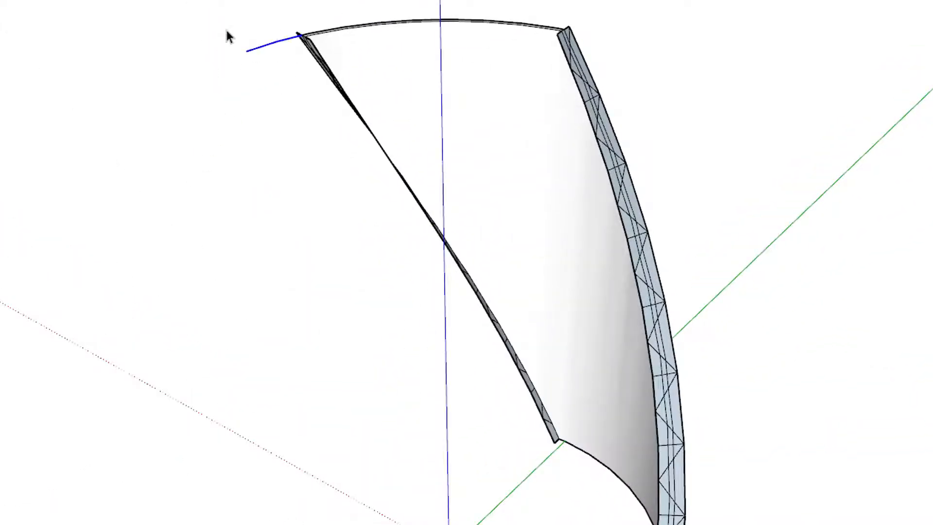
{"action": "key", "text": "Delete"}
Examine the trimmed panel from several sides, checking its lower edge where it meets the two strips
{"action": "scroll", "coordinate": [244, 139], "scroll_direction": "down", "scroll_amount": 2}
{"action": "middle_click_drag", "start_coordinate": [766, 360], "coordinate": [753, 416]}
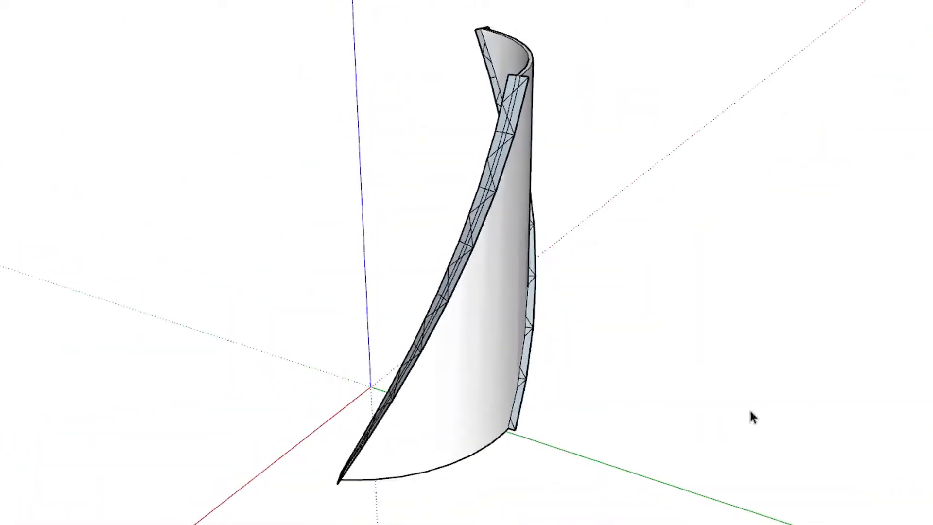
{"action": "middle_click_drag", "start_coordinate": [234, 481], "coordinate": [289, 442]}
{"action": "middle_click_drag", "start_coordinate": [775, 484], "coordinate": [803, 430]}
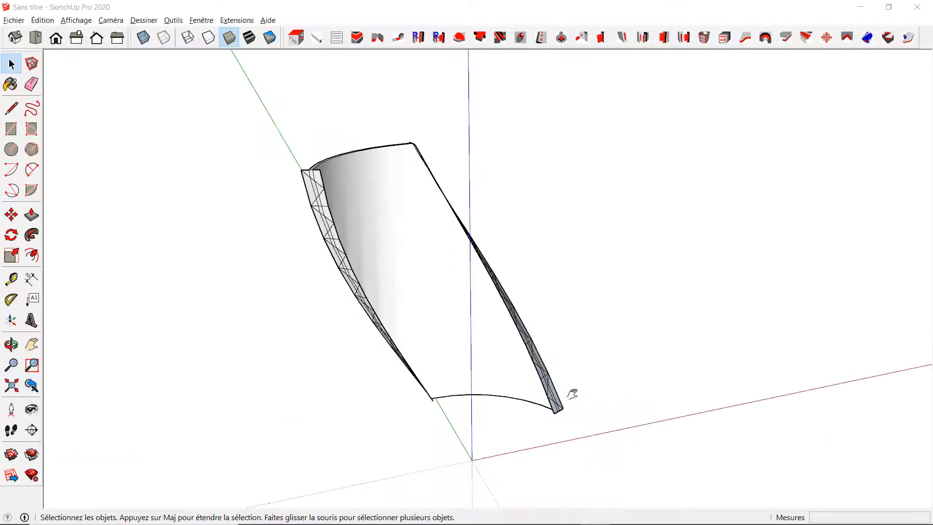
{"action": "middle_click_drag", "start_coordinate": [573, 393], "coordinate": [545, 351], "text": "shift"}
{"action": "mouse_move", "coordinate": [537, 383]}
{"action": "middle_mouse_down"}
{"action": "mouse_move", "coordinate": [504, 346]}
{"action": "mouse_move", "coordinate": [487, 381]}
{"action": "mouse_move", "coordinate": [751, 329]}
{"action": "mouse_move", "coordinate": [446, 404]}
{"action": "mouse_move", "coordinate": [579, 350]}
{"action": "mouse_move", "coordinate": [379, 387]}
{"action": "mouse_move", "coordinate": [233, 388]}
{"action": "middle_mouse_up"}
{"action": "scroll", "coordinate": [552, 341], "scroll_direction": "up", "scroll_amount": 3}
{"action": "scroll", "coordinate": [532, 349], "scroll_direction": "up", "scroll_amount": 1}
{"action": "middle_click_drag", "start_coordinate": [803, 331], "coordinate": [608, 402], "text": "shift"}
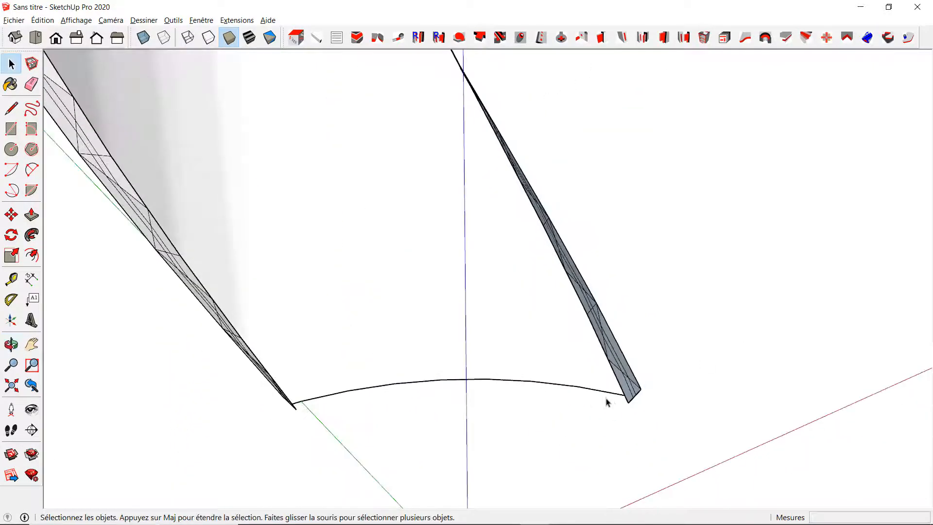
{"action": "double_click", "coordinate": [579, 388]}
{"action": "left_click", "coordinate": [579, 387]}
{"action": "mouse_move", "coordinate": [621, 397]}
{"action": "middle_mouse_down"}
{"action": "mouse_move", "coordinate": [452, 422]}
{"action": "mouse_move", "coordinate": [233, 370]}
{"action": "mouse_move", "coordinate": [333, 368]}
{"action": "mouse_move", "coordinate": [320, 367]}
{"action": "mouse_move", "coordinate": [650, 408]}
{"action": "middle_mouse_up"}
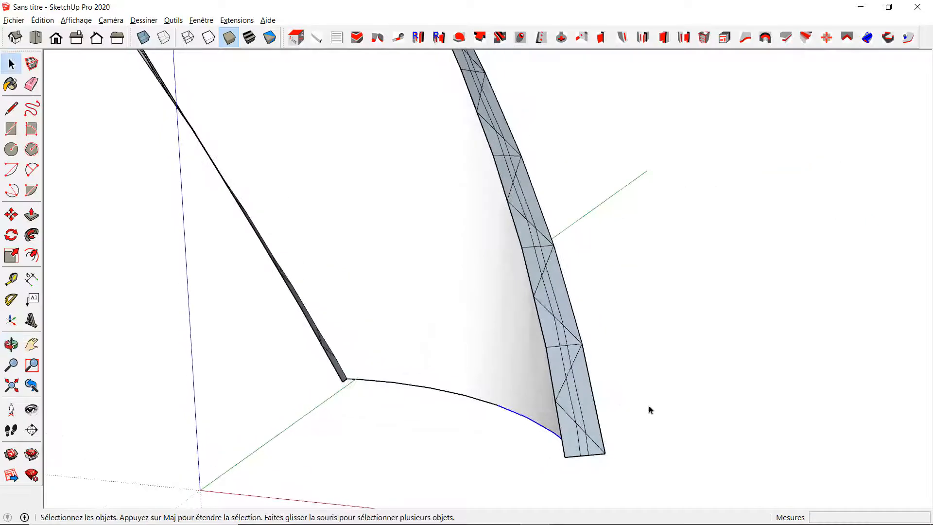
{"action": "middle_click_drag", "start_coordinate": [602, 430], "coordinate": [569, 462]}
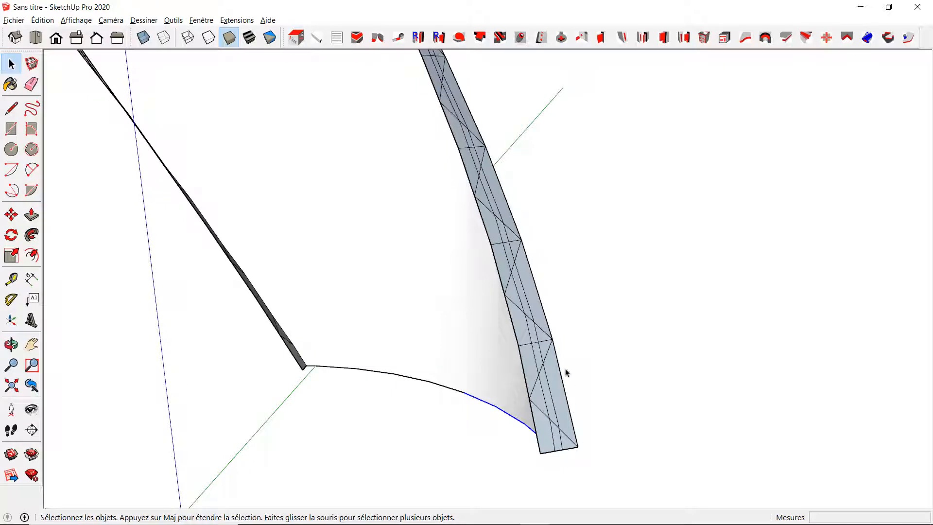
{"action": "scroll", "coordinate": [548, 269], "scroll_direction": "down", "scroll_amount": 4}
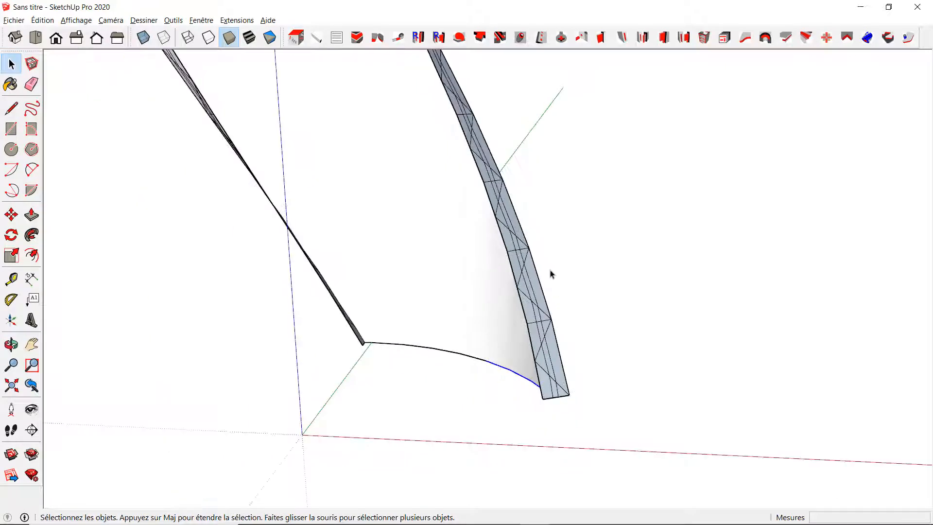
{"action": "middle_click_drag", "start_coordinate": [580, 256], "coordinate": [614, 366], "text": "shift"}
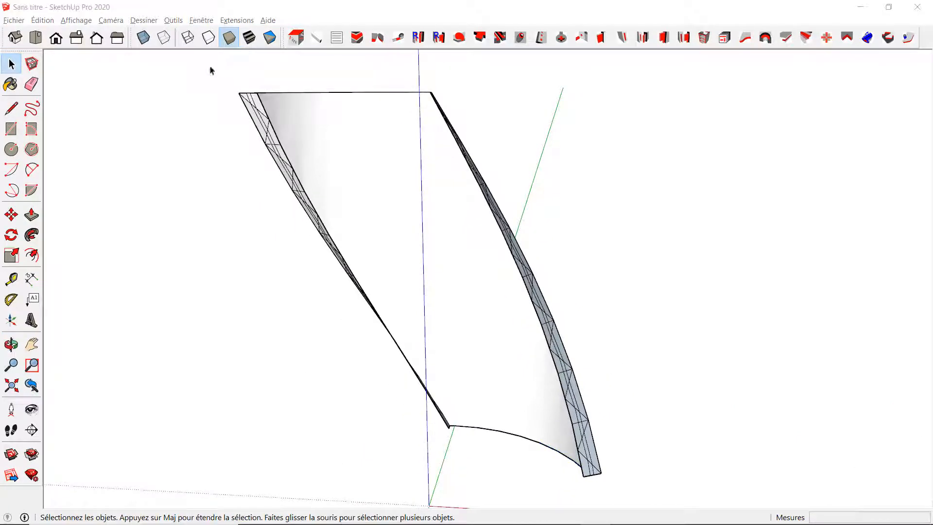
Make a component named Panneau from the whole trimmed panel and its two strips
{"action": "left_click_drag", "start_coordinate": [210, 71], "coordinate": [634, 492]}
{"action": "right_click", "coordinate": [452, 328]}
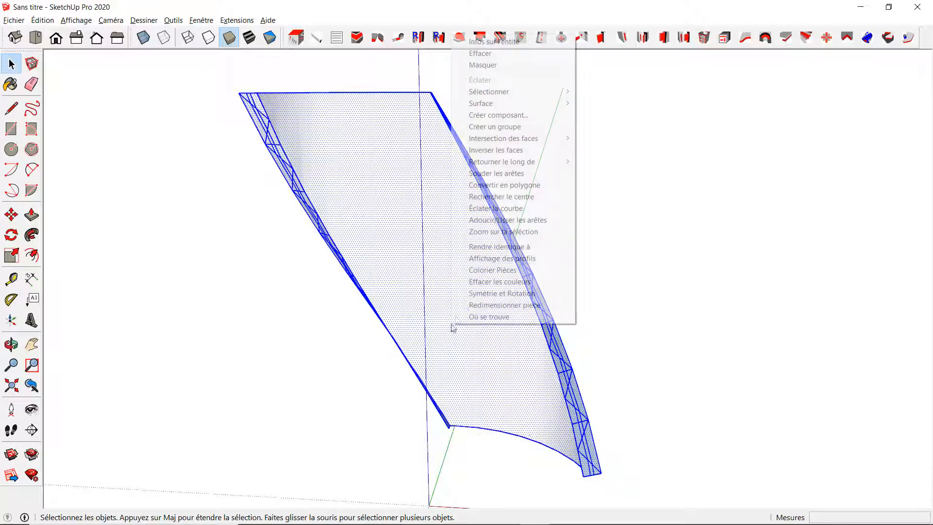
{"action": "left_click", "coordinate": [527, 116]}
{"action": "type", "text": "Panneau"}
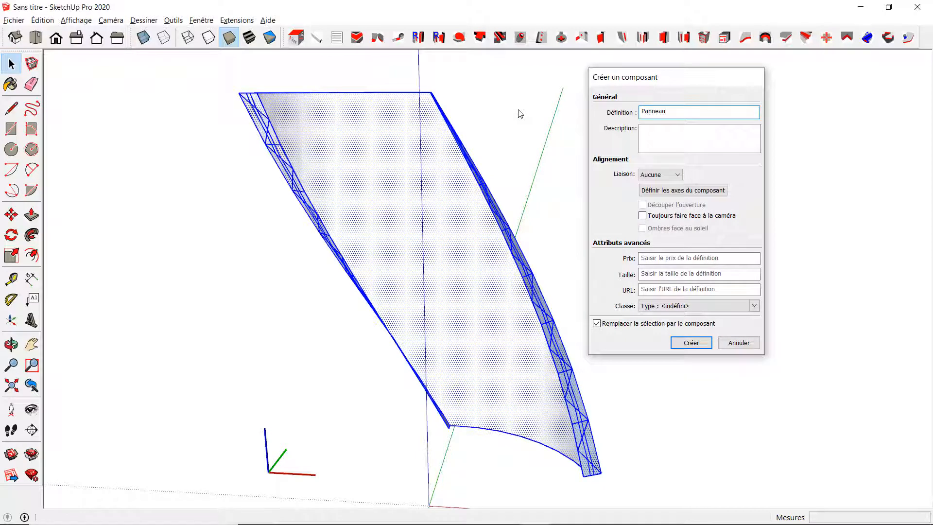
{"action": "key", "text": "Return"}
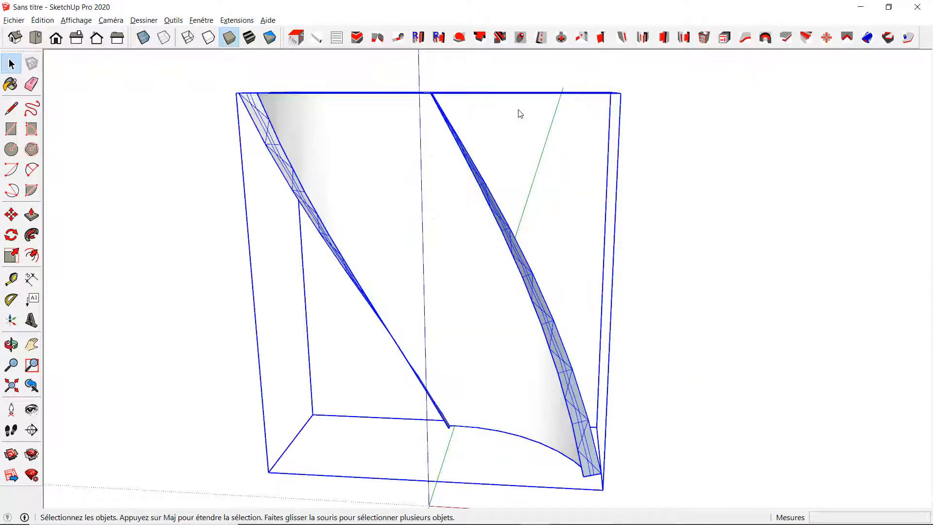
Show the Panneau component's entity information and examine the component from another angle
{"action": "right_click", "coordinate": [425, 249]}
{"action": "left_click", "coordinate": [468, 174]}
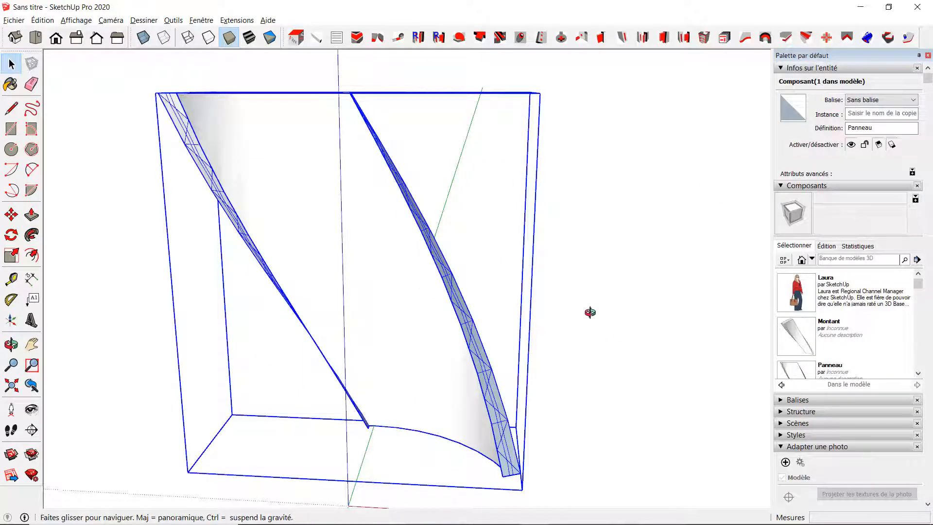
{"action": "middle_click_drag", "start_coordinate": [592, 312], "coordinate": [470, 456]}
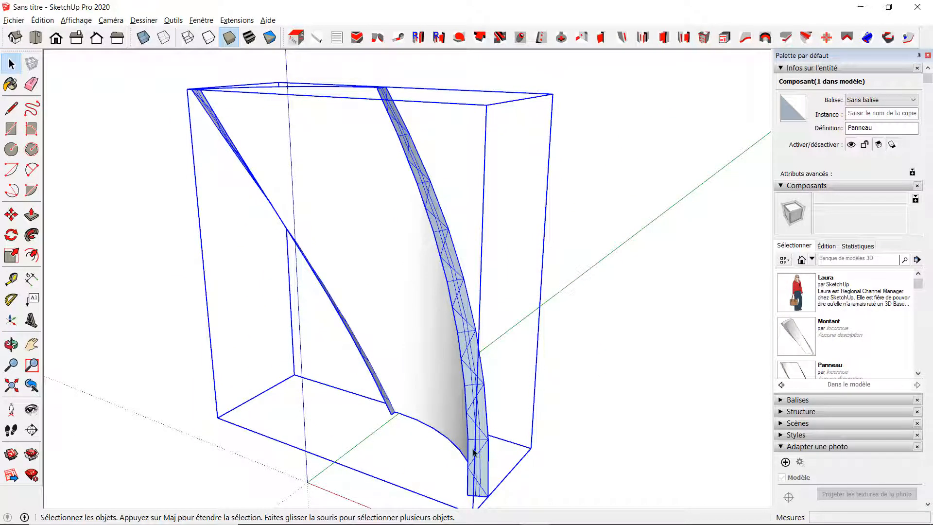
{"action": "scroll", "coordinate": [575, 460], "scroll_direction": "down", "scroll_amount": 2}
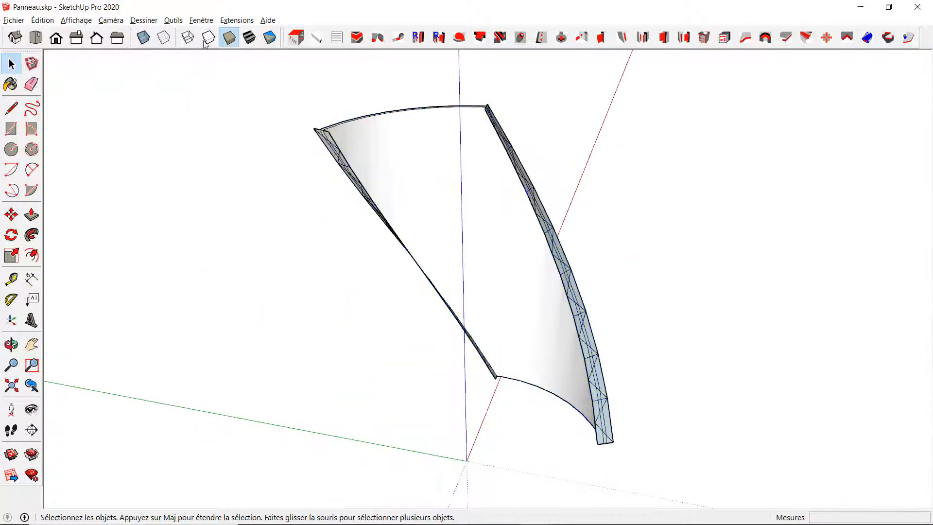
Open the Ruby console and run s=Sketchup.active_model.selection
{"action": "left_click", "coordinate": [198, 20]}
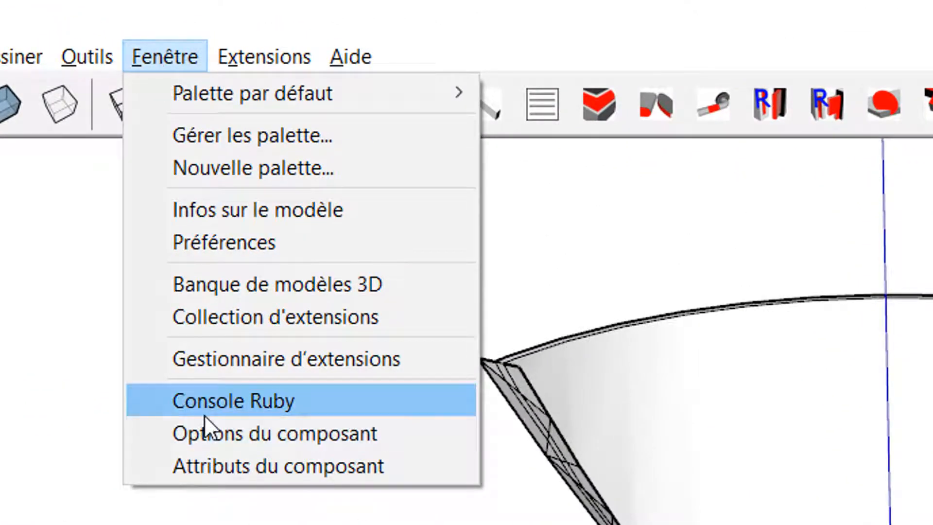
{"action": "left_click", "coordinate": [205, 413]}
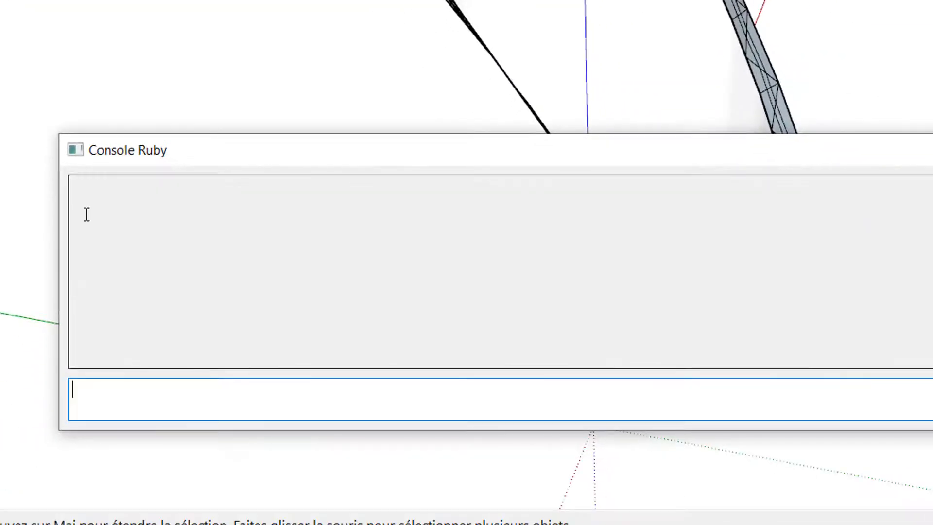
{"action": "type", "text": "s=Sket"}
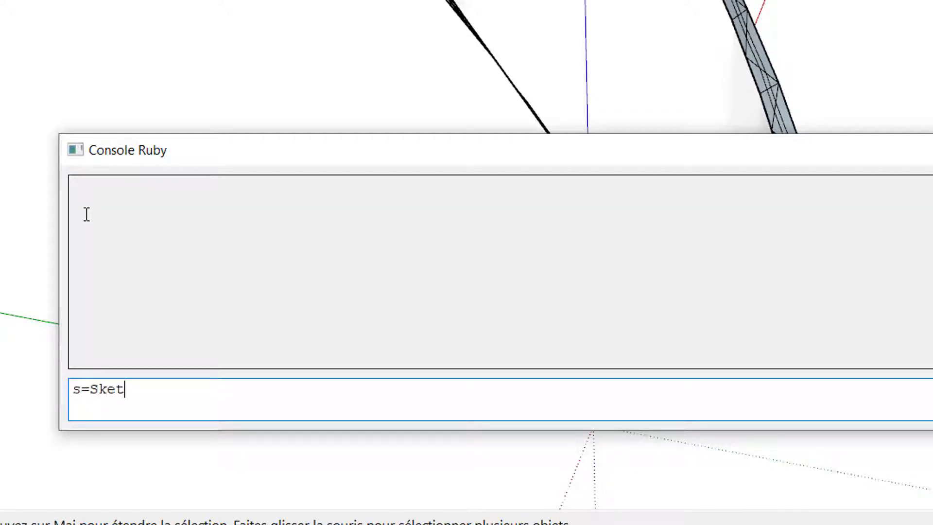
{"action": "type", "text": "chup.acti"}
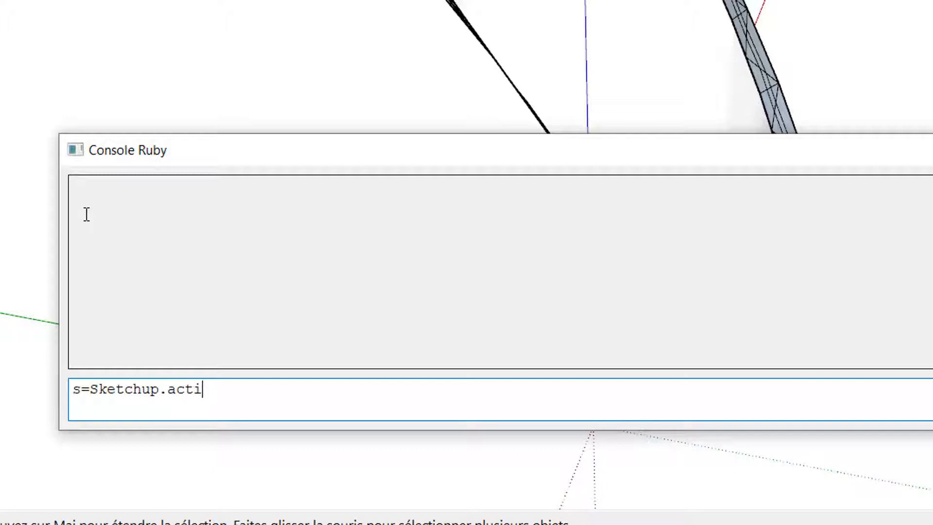
{"action": "type", "text": "ve_model.selection"}
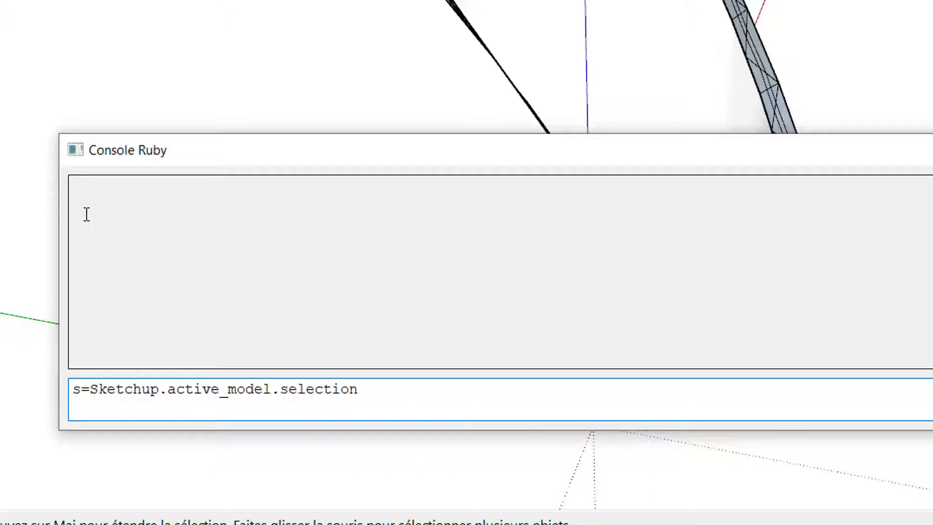
{"action": "key", "text": "Return"}
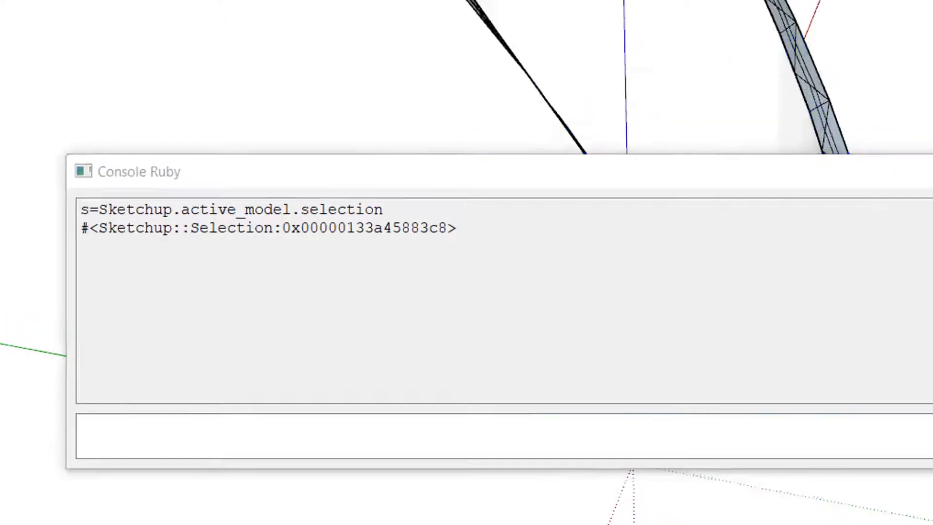
Select the panel component in the model and run c=s.first in the Ruby console
{"action": "left_click", "coordinate": [739, 14]}
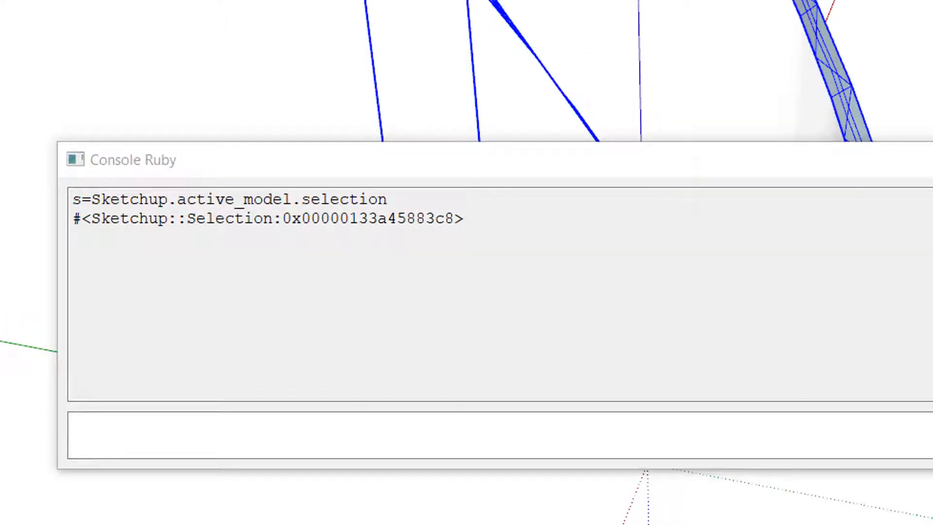
{"action": "left_click", "coordinate": [158, 415]}
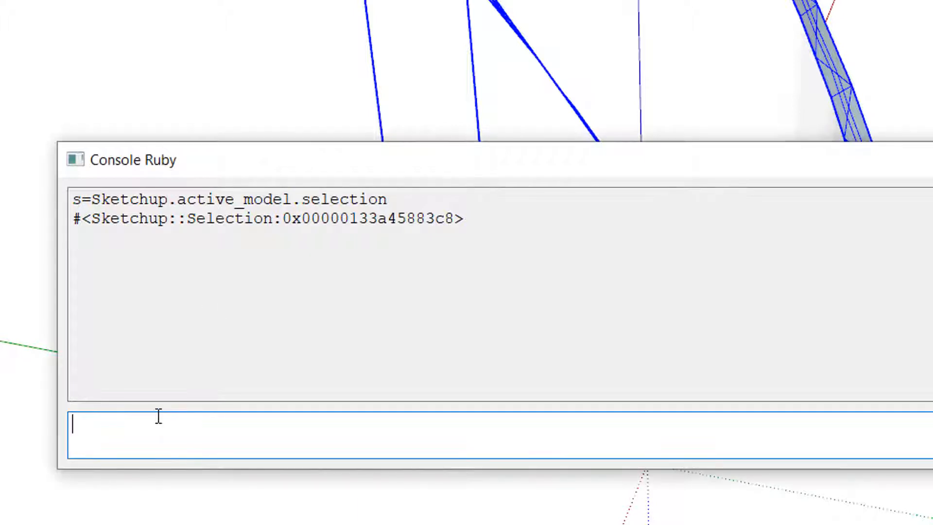
{"action": "type", "text": "c=s.first"}
{"action": "key", "text": "Return"}
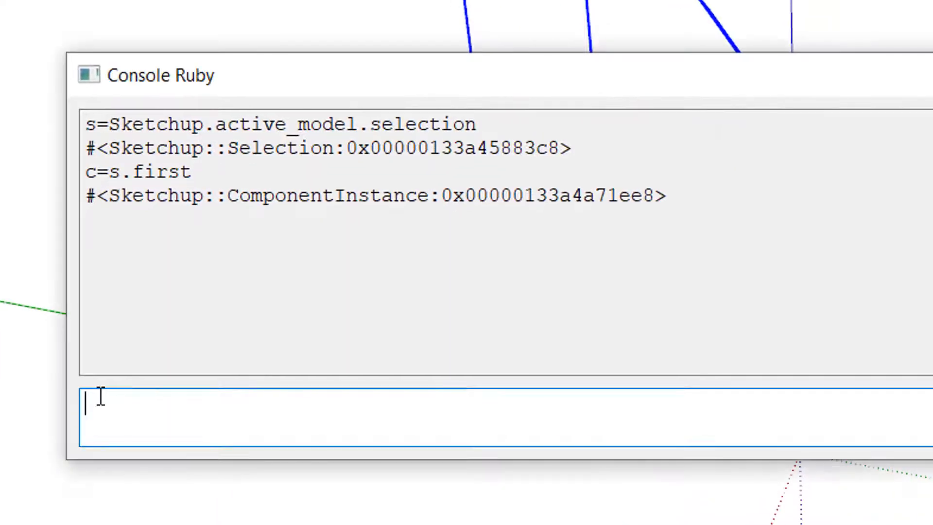
Run ent = c.definition.entities in the Ruby console to store the component's entities
{"action": "type", "text": "ent "}
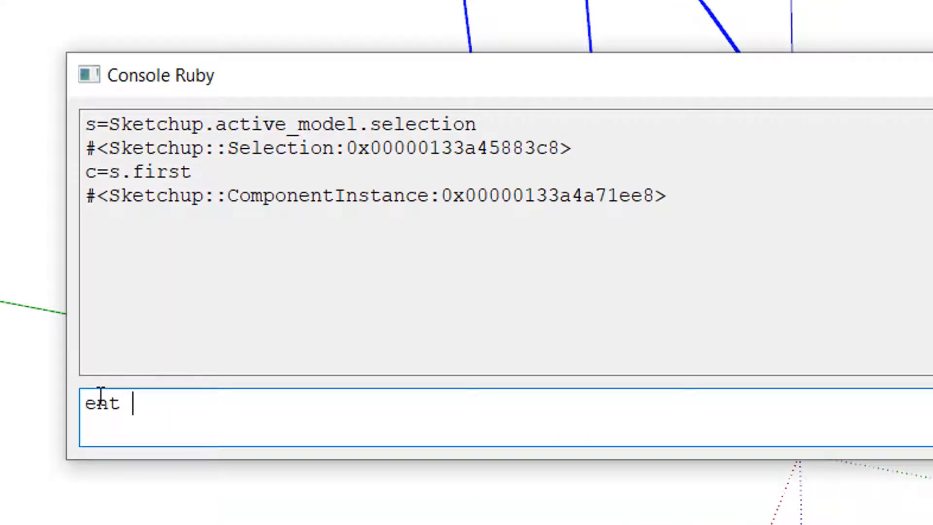
{"action": "type", "text": "= c.defini"}
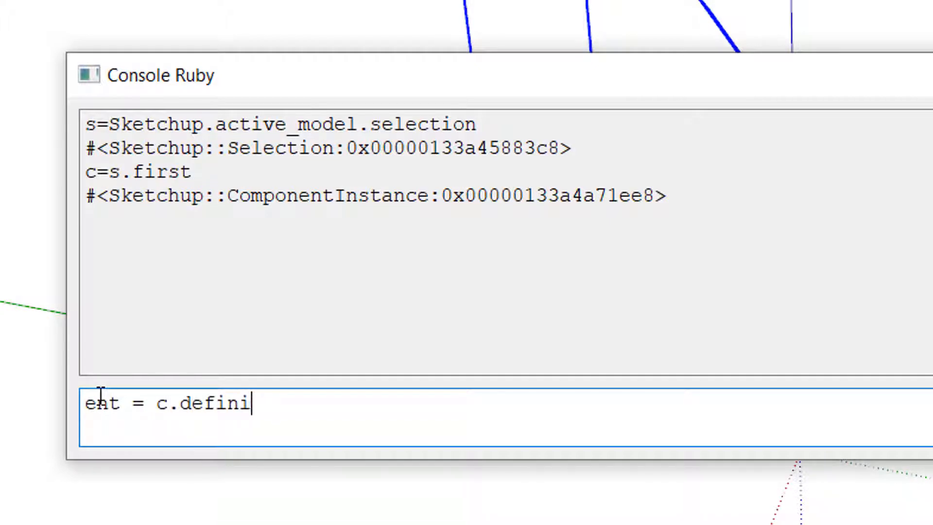
{"action": "type", "text": "tion.ent"}
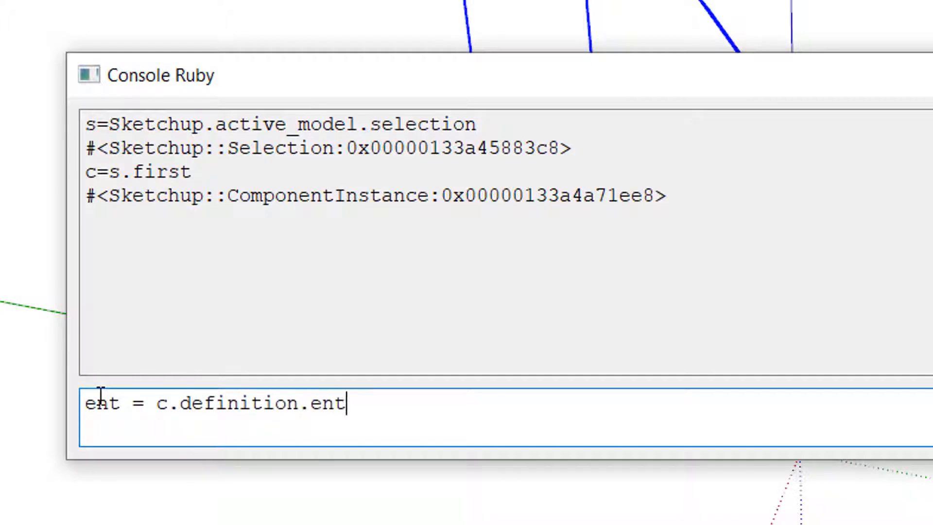
{"action": "type", "text": "ities"}
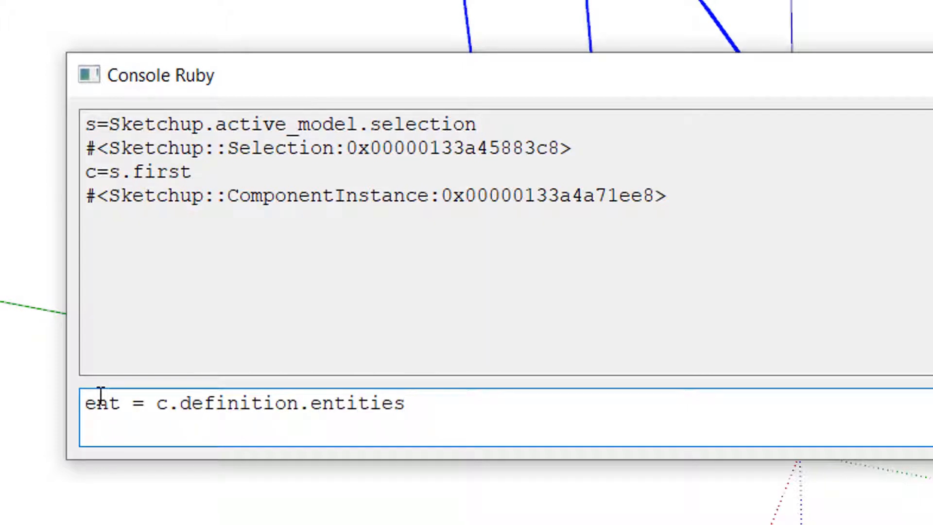
{"action": "key", "text": "Return"}
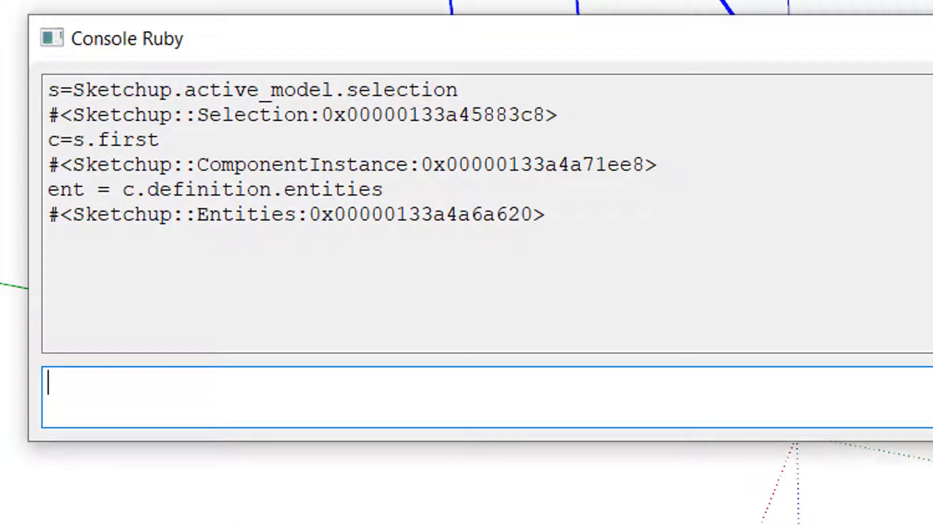
Write the console loop ent.each {|e| ent.erase_entities(e) } to erase entities of the component, without running it
{"action": "type", "text": "ent"}
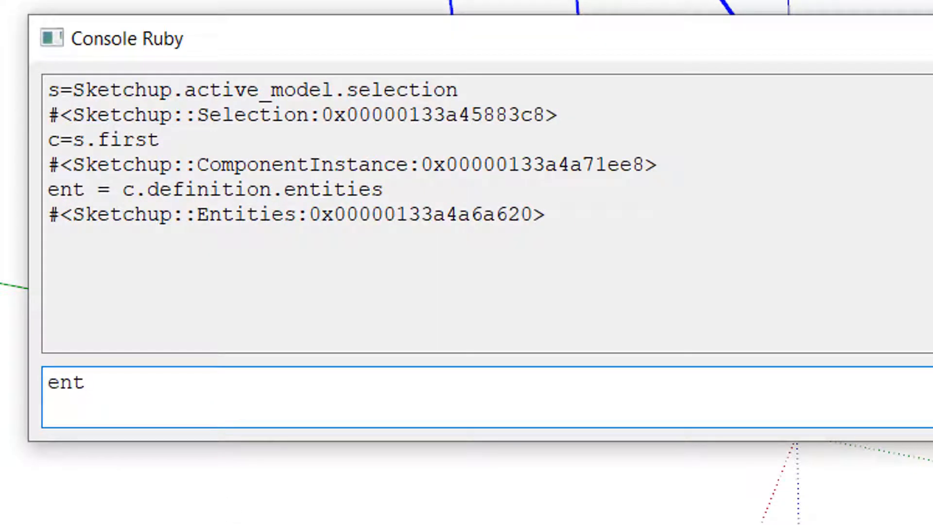
{"action": "type", "text": ".each"}
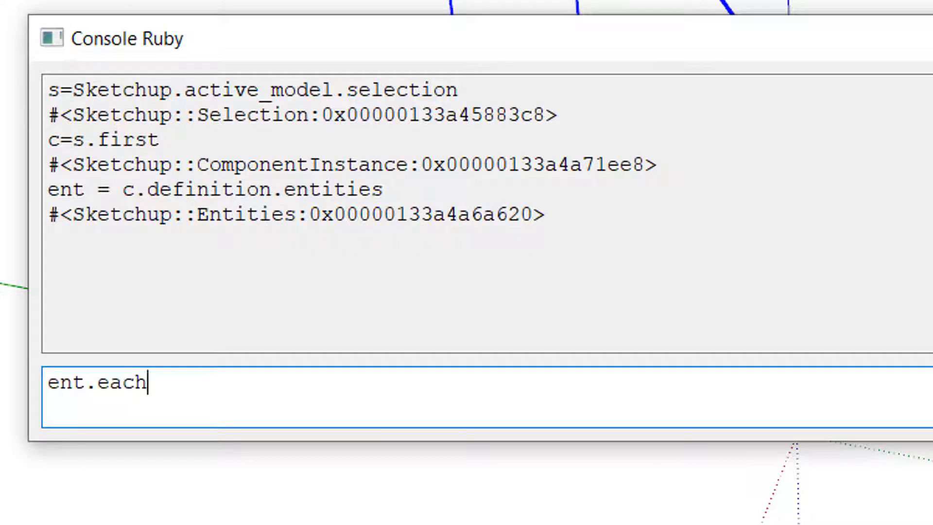
{"action": "type", "text": " {||}"}
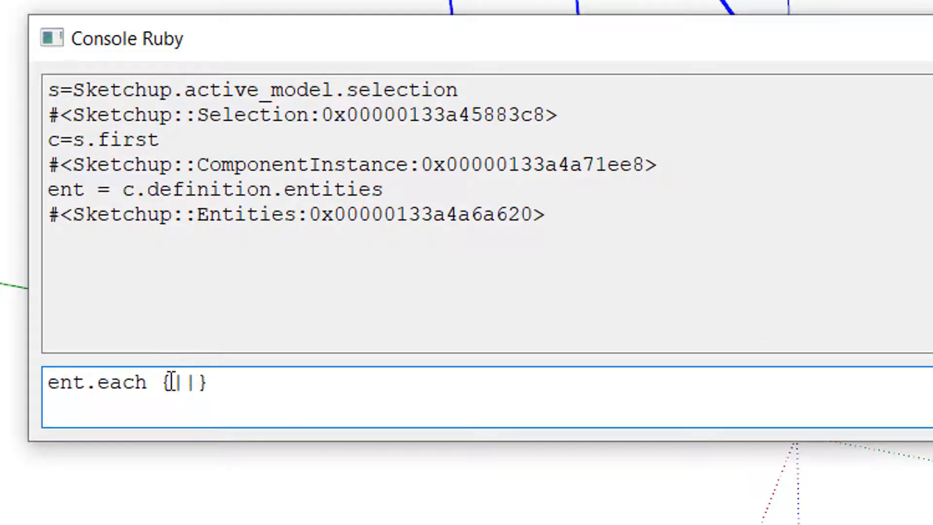
{"action": "left_click", "coordinate": [187, 381]}
{"action": "type", "text": "e"}
{"action": "key", "text": "Right"}
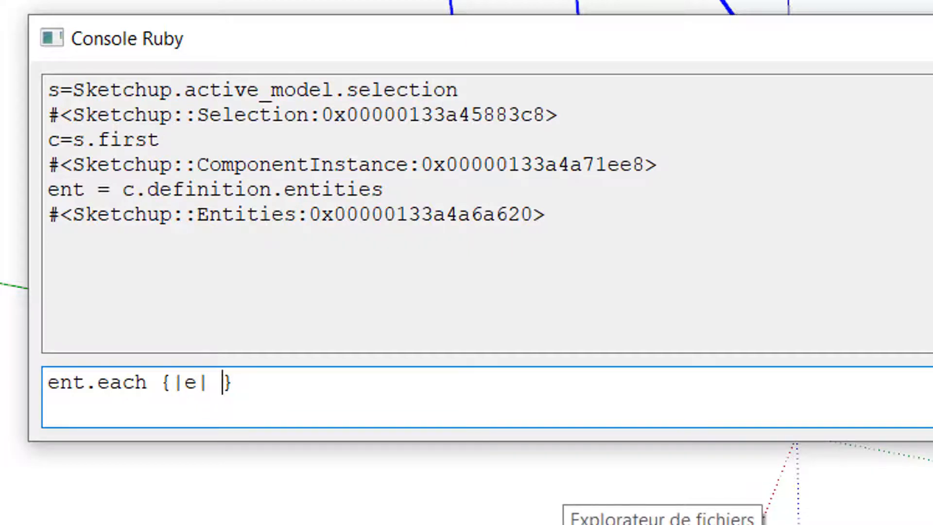
{"action": "type", "text": "ent"}
{"action": "type", "text": ".erase"}
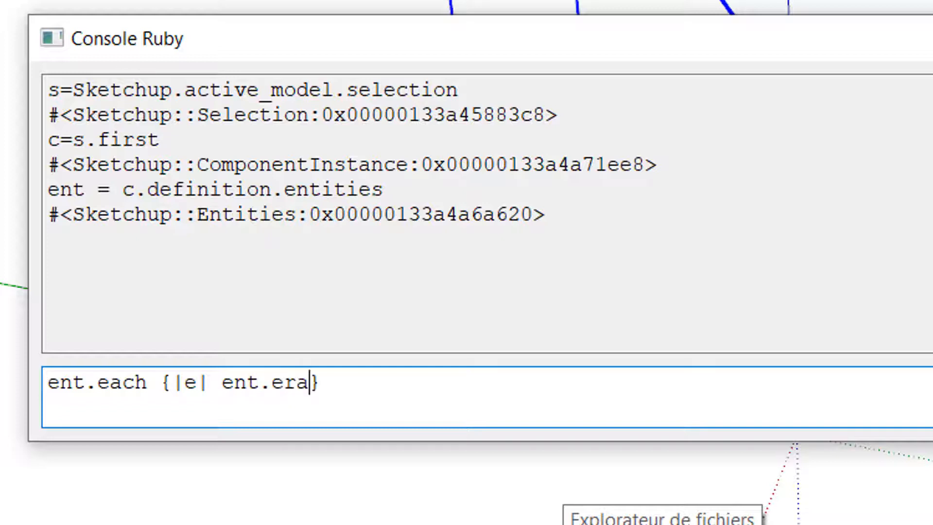
{"action": "type", "text": "_entitie"}
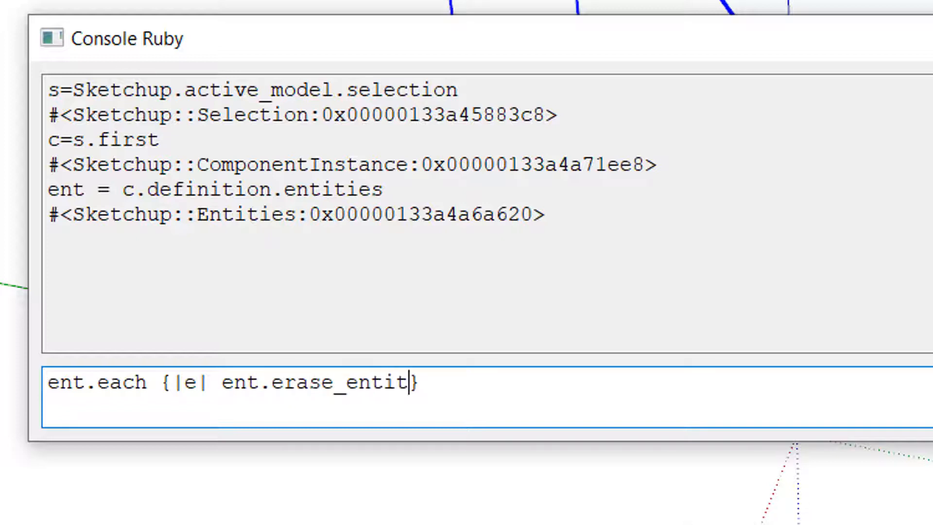
{"action": "type", "text": "s(e) "}
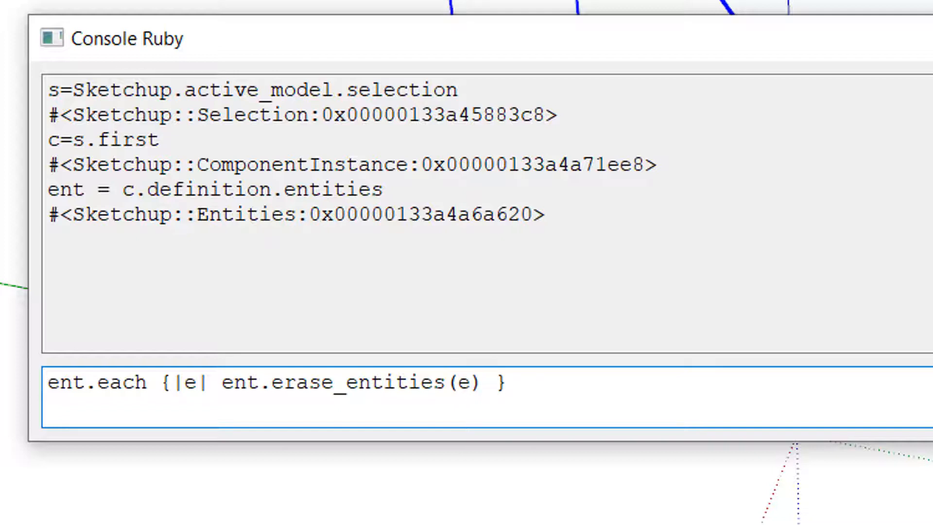
Add the condition if (e.is_a? Sketchup::Edge) && (e.faces.length < 2) inside the erase loop
{"action": "type", "text": "if ("}
{"action": "type", "text": "e."}
{"action": "type", "text": "is"}
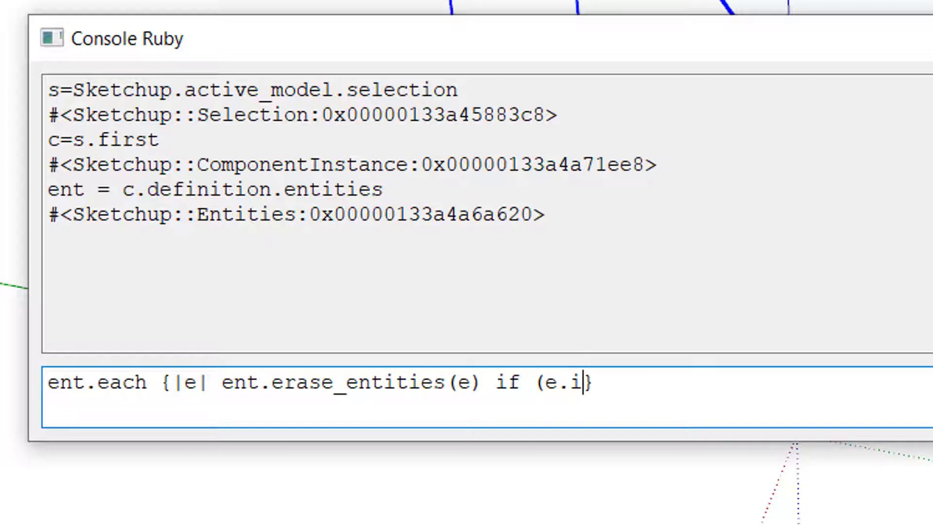
{"action": "type", "text": "_a"}
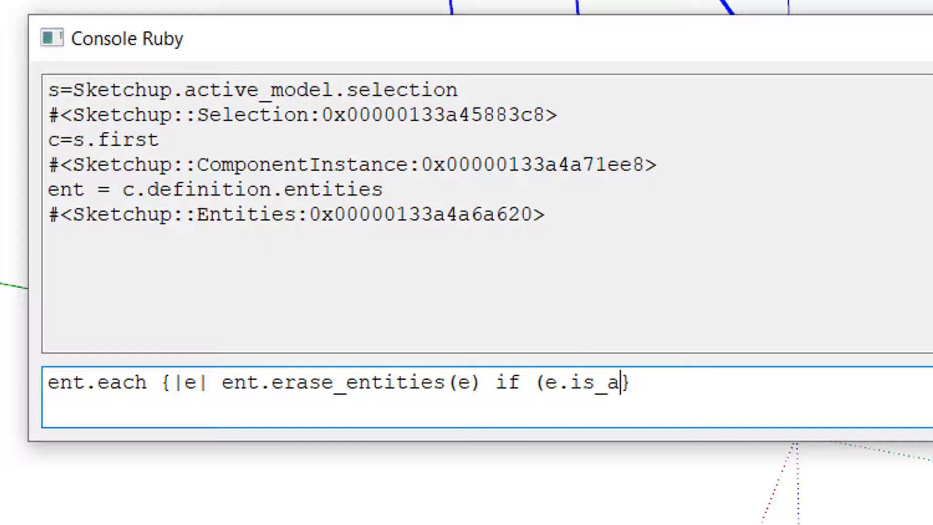
{"action": "type", "text": "? SKetch"}
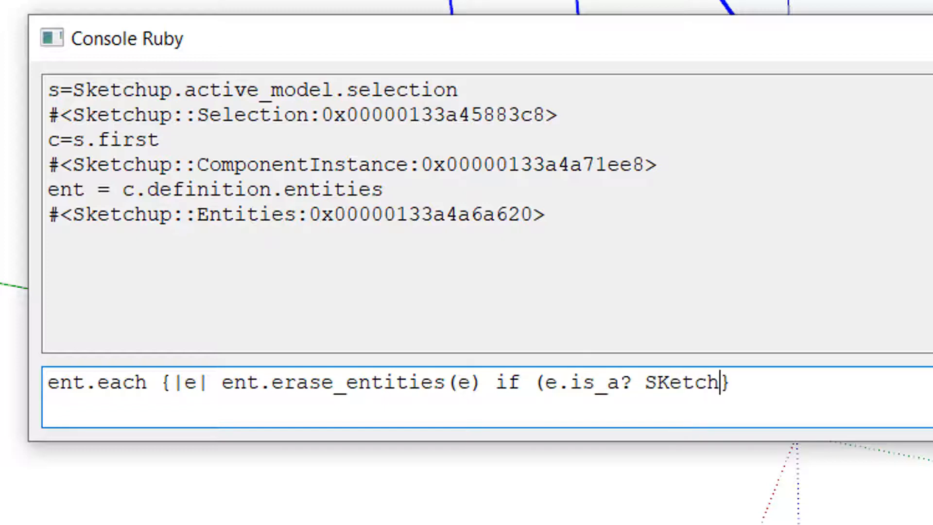
{"action": "type", "text": "up::Edge"}
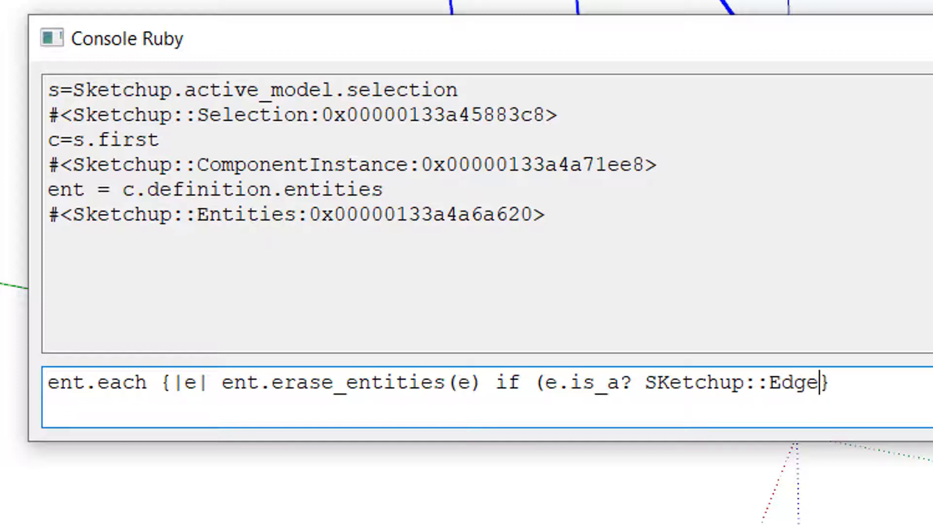
{"action": "type", "text": ") &&"}
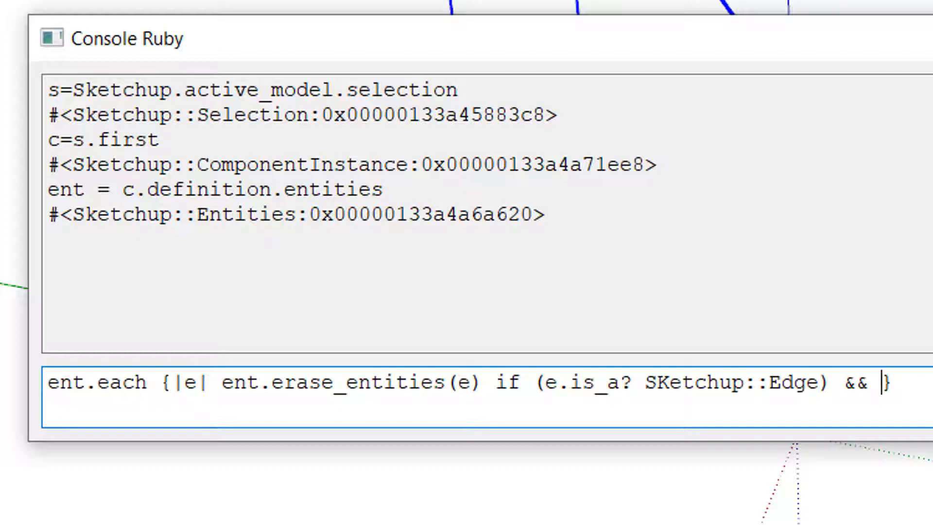
{"action": "type", "text": "(e;Face"}
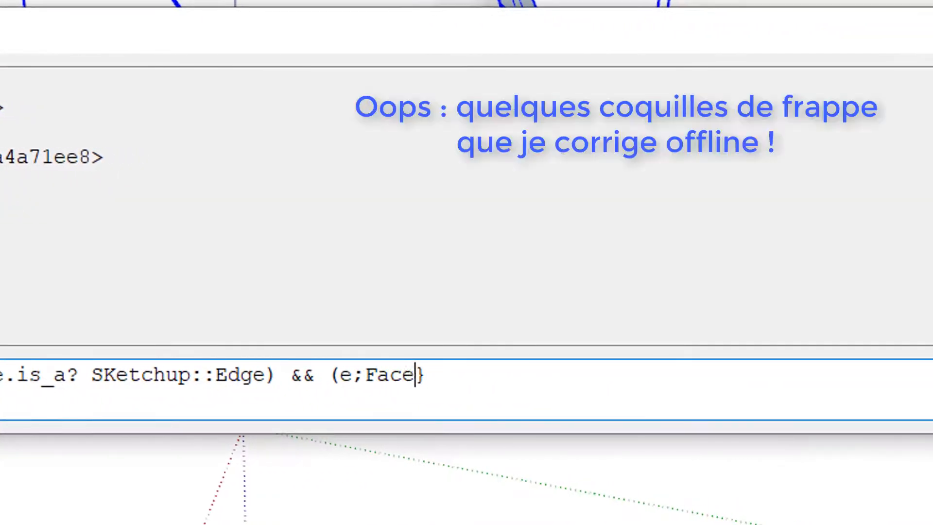
{"action": "type", "text": "s.len"}
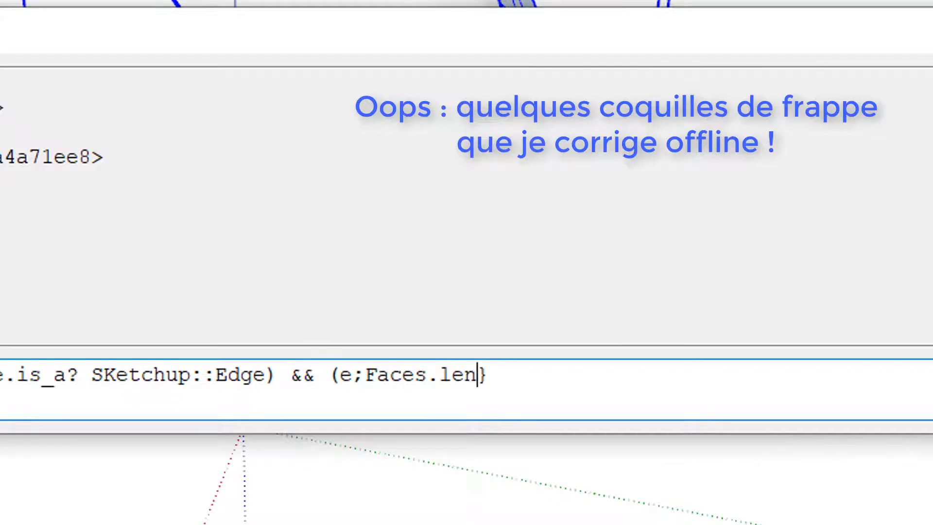
{"action": "type", "text": "gth "}
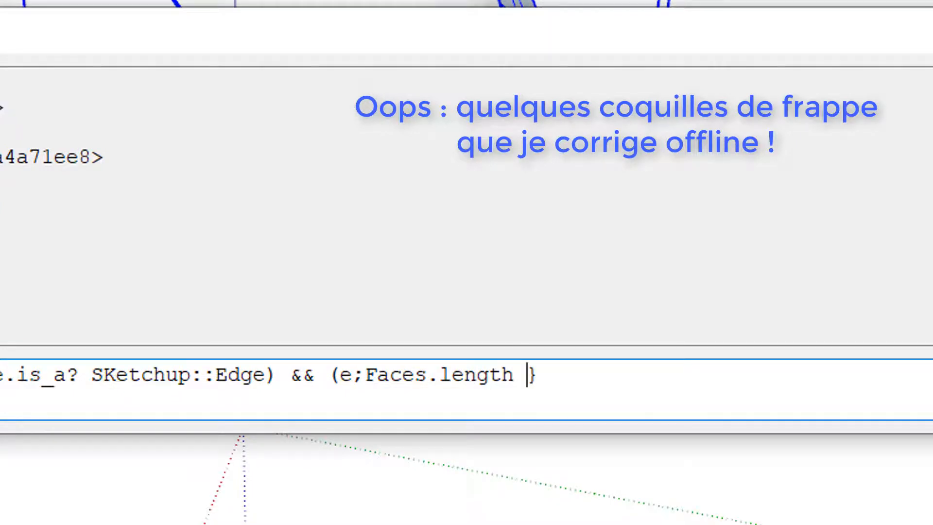
{"action": "type", "text": "< "}
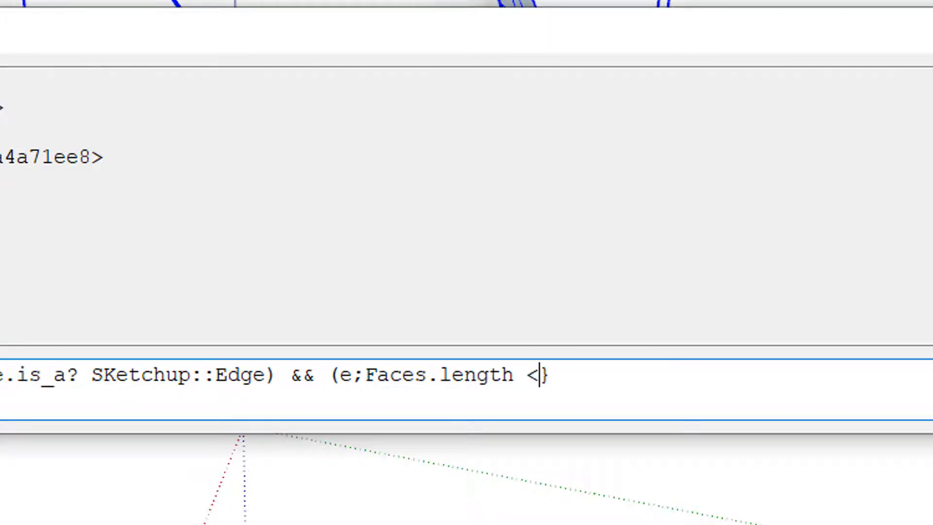
{"action": "type", "text": "2)"}
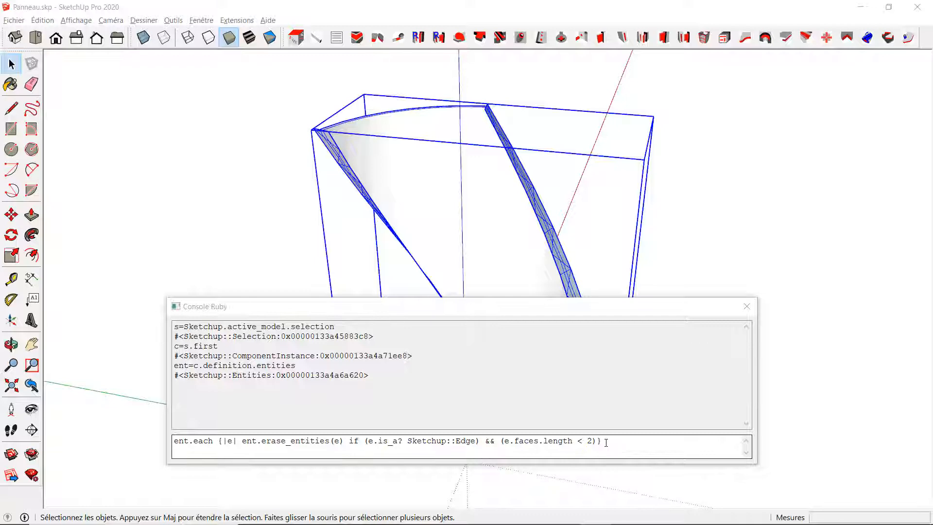
Run the edge-erasing loop twice on the panel component and check its two strips after each run
{"action": "left_click_drag", "start_coordinate": [602, 440], "coordinate": [153, 431]}
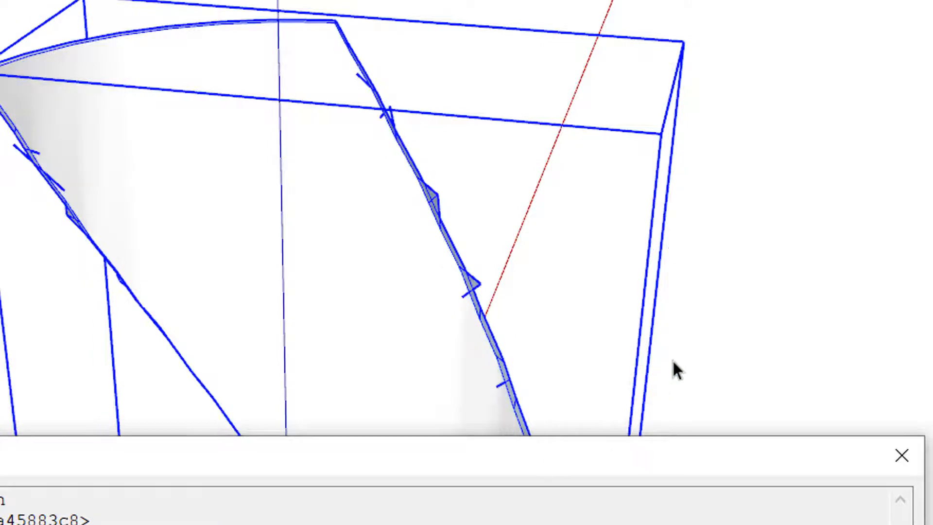
{"action": "mouse_move", "coordinate": [483, 392]}
{"action": "middle_mouse_down"}
{"action": "mouse_move", "coordinate": [19, 355]}
{"action": "mouse_move", "coordinate": [147, 335]}
{"action": "mouse_move", "coordinate": [226, 366]}
{"action": "mouse_move", "coordinate": [256, 424]}
{"action": "middle_mouse_up"}
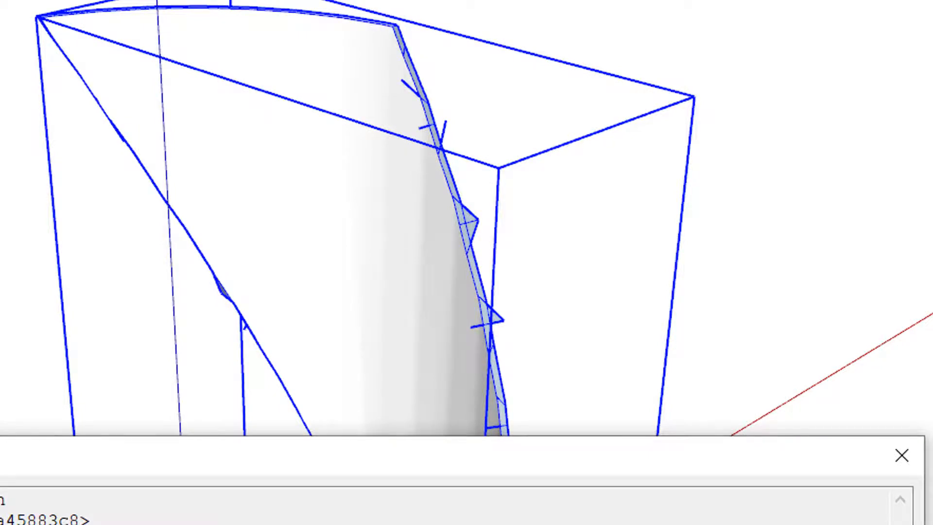
{"action": "key", "text": "Return"}
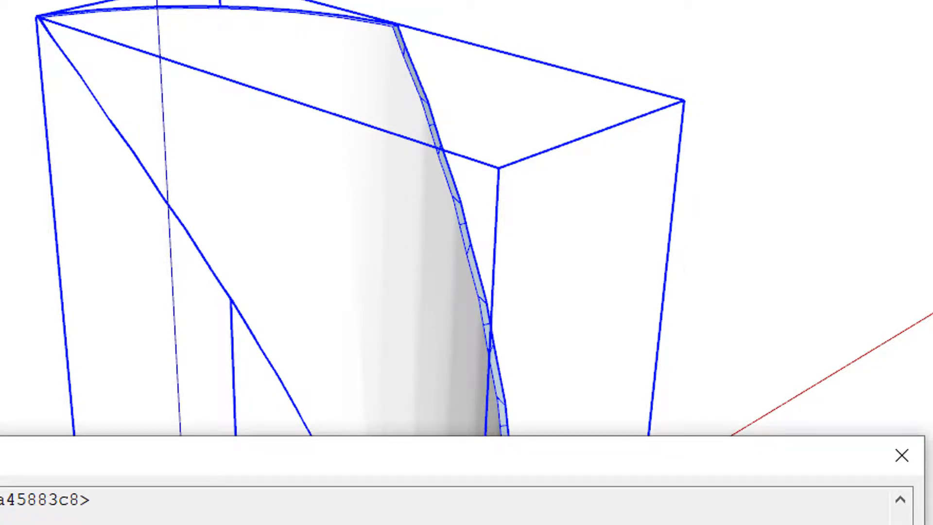
{"action": "scroll", "coordinate": [777, 388], "scroll_direction": "down", "scroll_amount": 1}
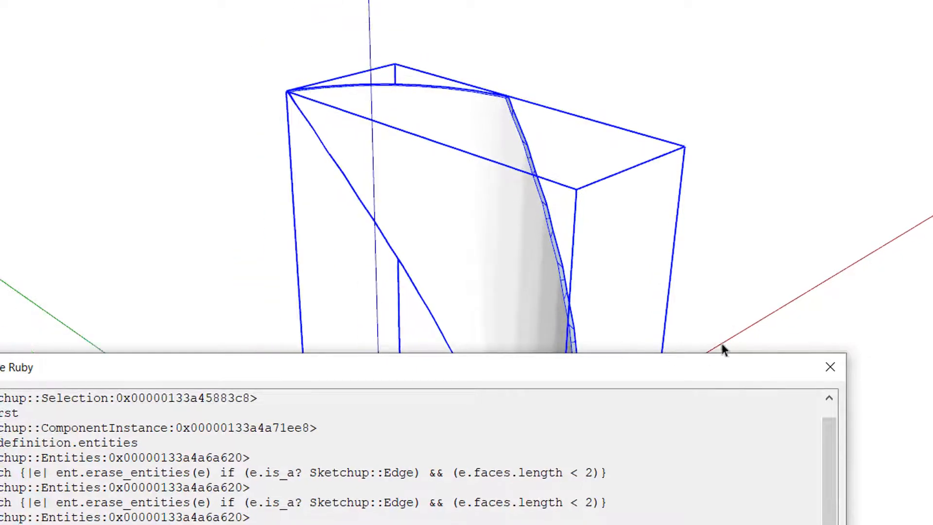
{"action": "mouse_move", "coordinate": [723, 349]}
{"action": "middle_mouse_down"}
{"action": "mouse_move", "coordinate": [371, 96]}
{"action": "mouse_move", "coordinate": [573, 46]}
{"action": "mouse_move", "coordinate": [450, 154]}
{"action": "middle_mouse_up"}
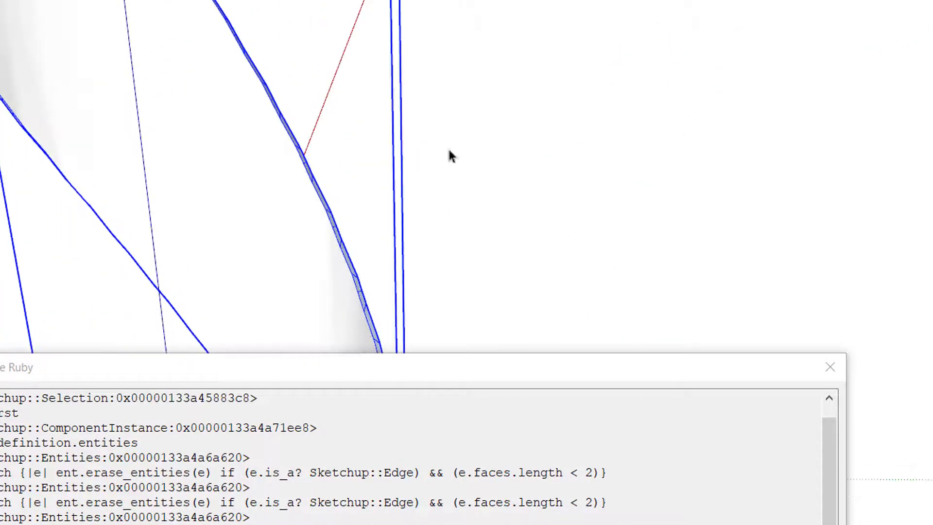
Show the Panneau component's entity information and view the panel from another angle
{"action": "right_click", "coordinate": [312, 272]}
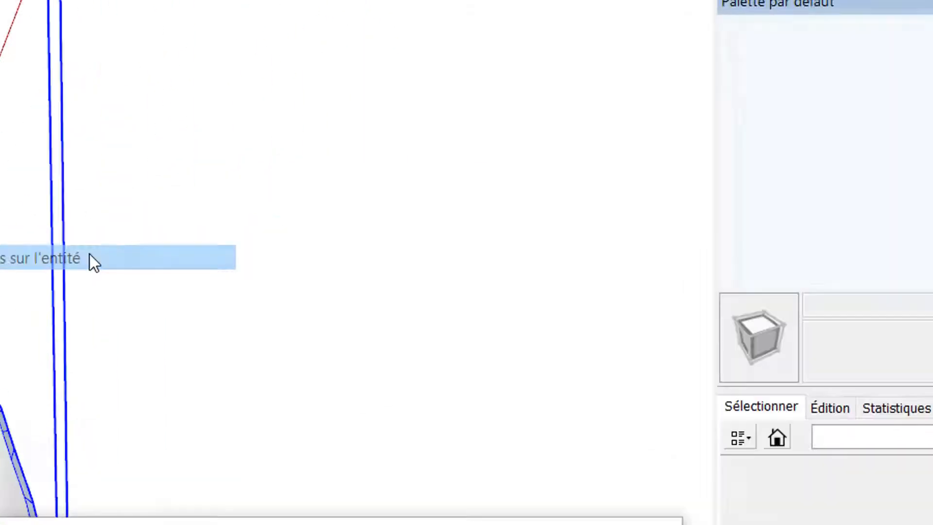
{"action": "left_click", "coordinate": [423, 168]}
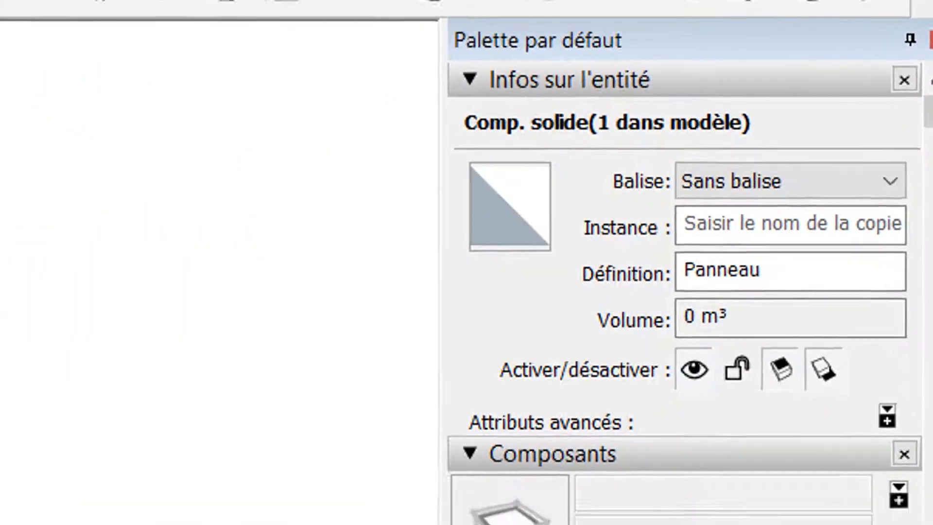
{"action": "mouse_move", "coordinate": [383, 348]}
{"action": "middle_mouse_down"}
{"action": "mouse_move", "coordinate": [296, 289]}
{"action": "mouse_move", "coordinate": [554, 266]}
{"action": "mouse_move", "coordinate": [269, 257]}
{"action": "mouse_move", "coordinate": [466, 240]}
{"action": "mouse_move", "coordinate": [714, 249]}
{"action": "mouse_move", "coordinate": [377, 220]}
{"action": "mouse_move", "coordinate": [604, 254]}
{"action": "mouse_move", "coordinate": [734, 253]}
{"action": "mouse_move", "coordinate": [321, 220]}
{"action": "mouse_move", "coordinate": [462, 285]}
{"action": "mouse_move", "coordinate": [583, 306]}
{"action": "mouse_move", "coordinate": [500, 296]}
{"action": "mouse_move", "coordinate": [535, 233]}
{"action": "mouse_move", "coordinate": [549, 238]}
{"action": "mouse_move", "coordinate": [214, 242]}
{"action": "mouse_move", "coordinate": [185, 215]}
{"action": "mouse_move", "coordinate": [340, 223]}
{"action": "mouse_move", "coordinate": [273, 235]}
{"action": "mouse_move", "coordinate": [419, 241]}
{"action": "mouse_move", "coordinate": [351, 279]}
{"action": "mouse_move", "coordinate": [293, 492]}
{"action": "middle_mouse_up"}
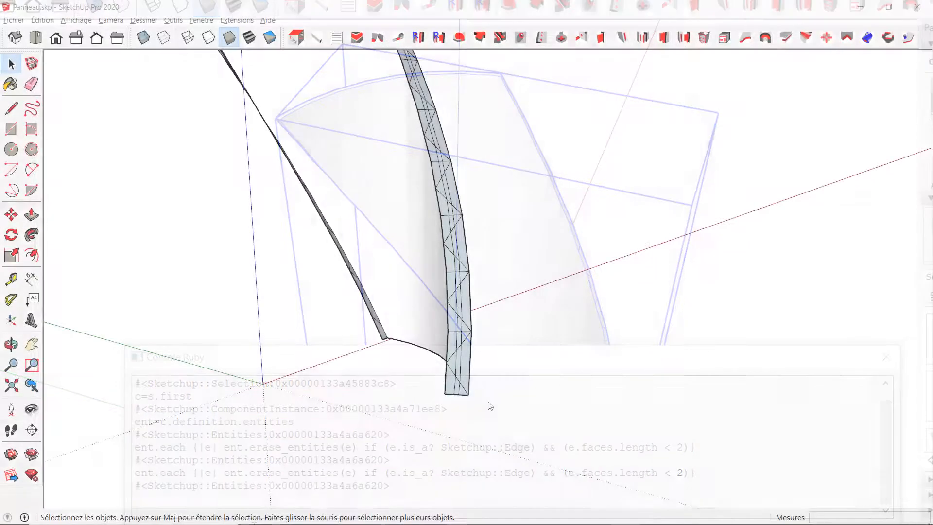
Open the panel component for editing and delete the protruding outer edges along its curved strip, working upward from the lower end
{"action": "left_click", "coordinate": [417, 324]}
{"action": "double_click", "coordinate": [423, 323]}
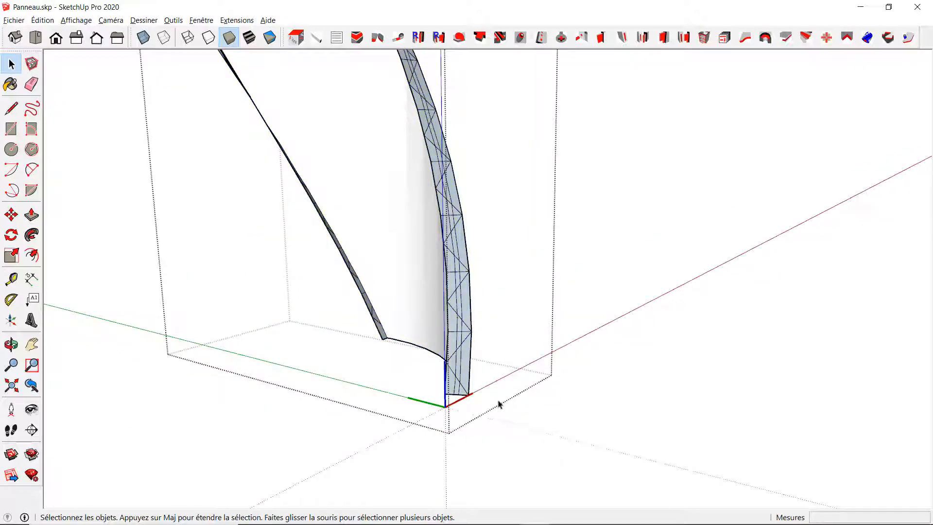
{"action": "left_click_drag", "start_coordinate": [491, 414], "coordinate": [466, 389]}
{"action": "key", "text": "Delete"}
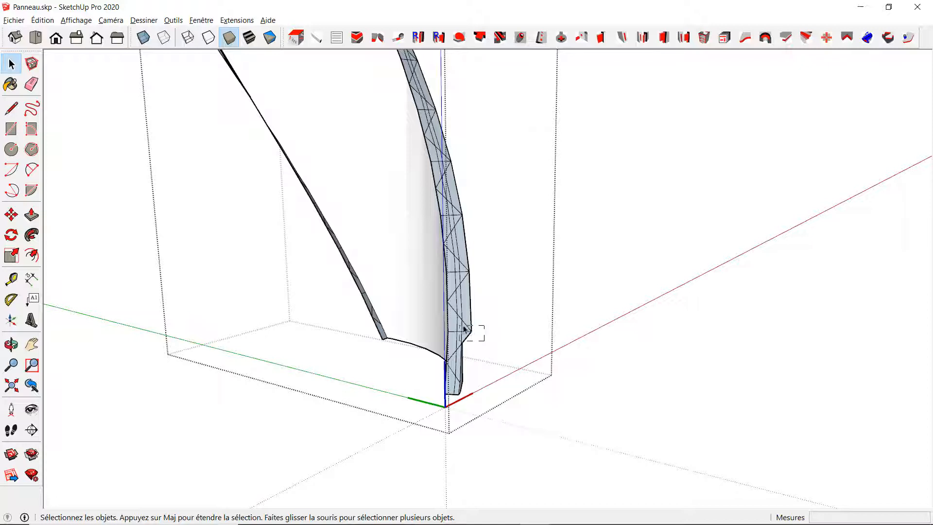
{"action": "key", "text": "Delete"}
{"action": "mouse_move", "coordinate": [467, 329]}
{"action": "left_mouse_down"}
{"action": "mouse_move", "coordinate": [472, 278]}
{"action": "mouse_move", "coordinate": [463, 280]}
{"action": "left_mouse_up"}
{"action": "key", "text": "Delete"}
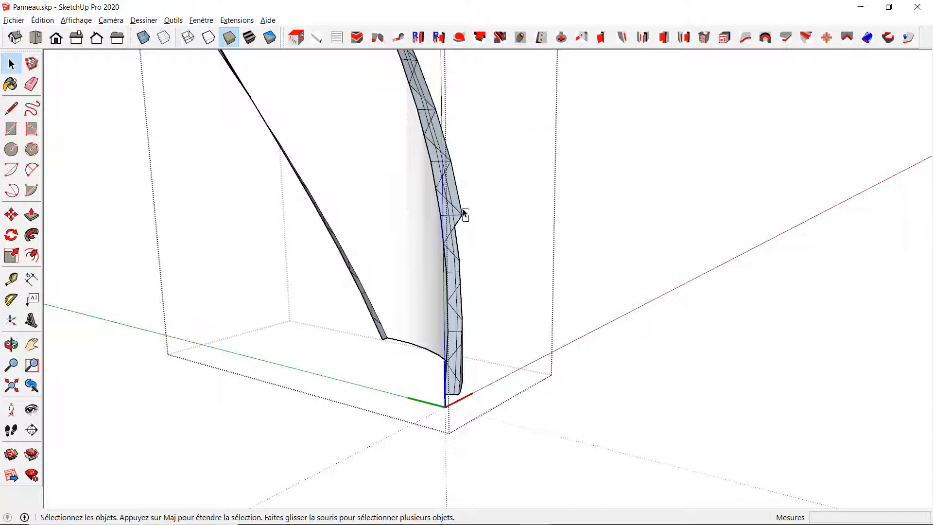
{"action": "left_click_drag", "start_coordinate": [461, 212], "coordinate": [461, 214]}
{"action": "key", "text": "Delete"}
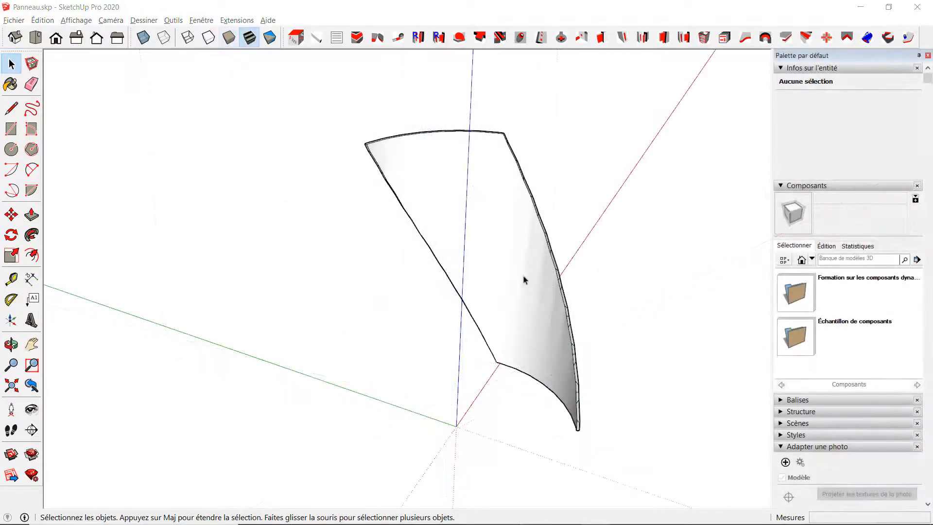
{"action": "middle_click_drag", "start_coordinate": [524, 282], "coordinate": [493, 275], "text": "shift"}
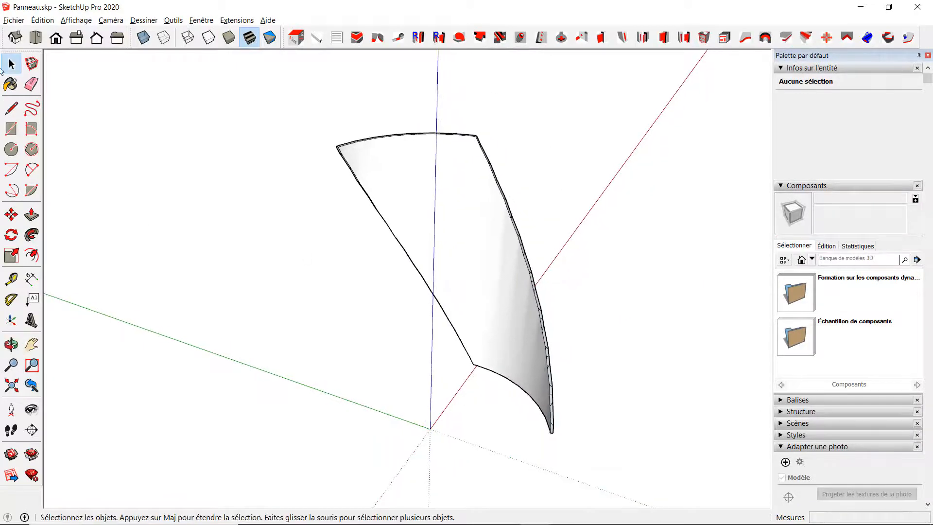
Paint the curved panel component with the Contreplaque material from the Mes_materiaux collection
{"action": "left_click", "coordinate": [11, 85]}
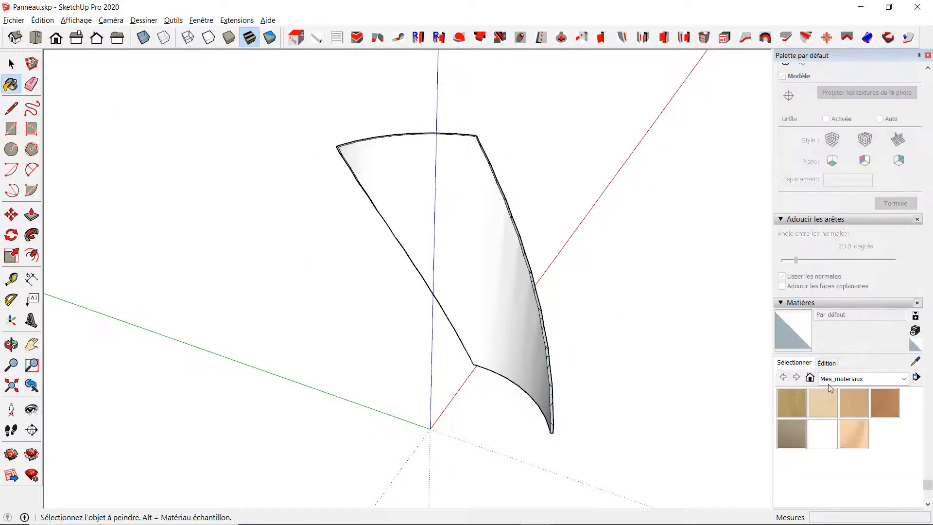
{"action": "left_click", "coordinate": [830, 406]}
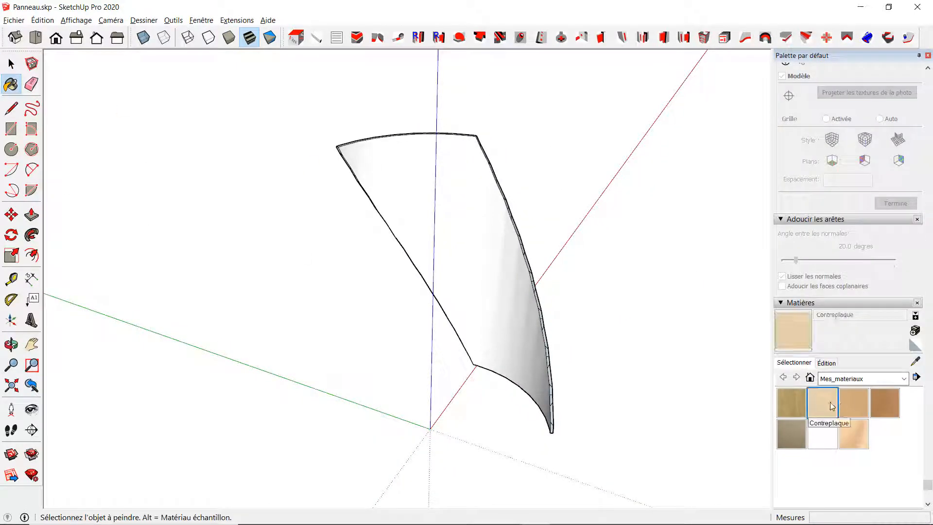
{"action": "left_click", "coordinate": [488, 307]}
Rotate a copy of the panel 90° about the origin in the horizontal plane and repeat it *3 to complete the ring
{"action": "key", "text": "space"}
{"action": "left_click", "coordinate": [487, 313]}
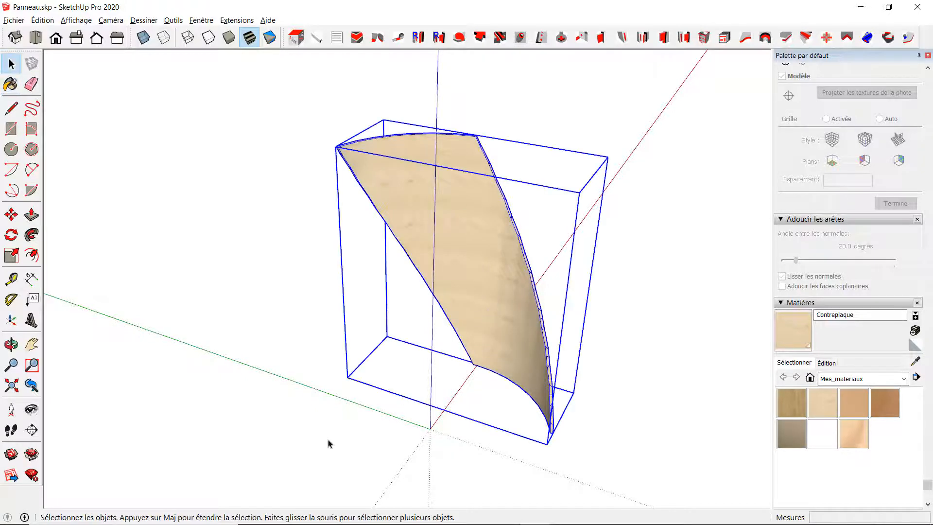
{"action": "key", "text": "q"}
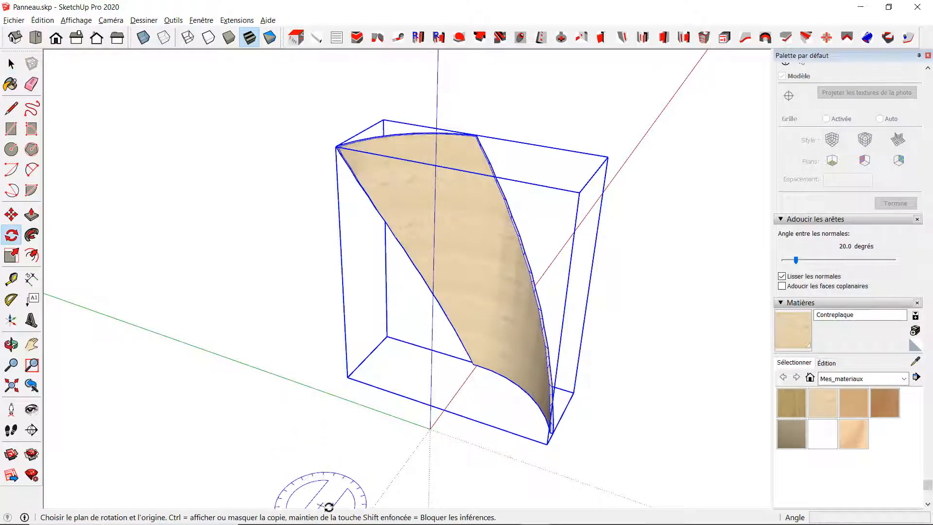
{"action": "left_click", "coordinate": [430, 429]}
{"action": "left_click", "coordinate": [516, 387]}
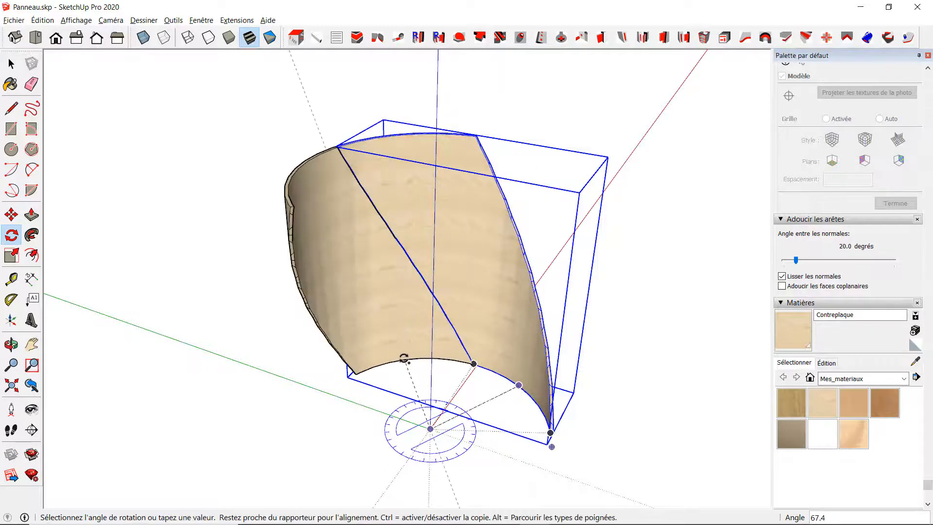
{"action": "left_click", "coordinate": [402, 358]}
{"action": "type", "text": "90"}
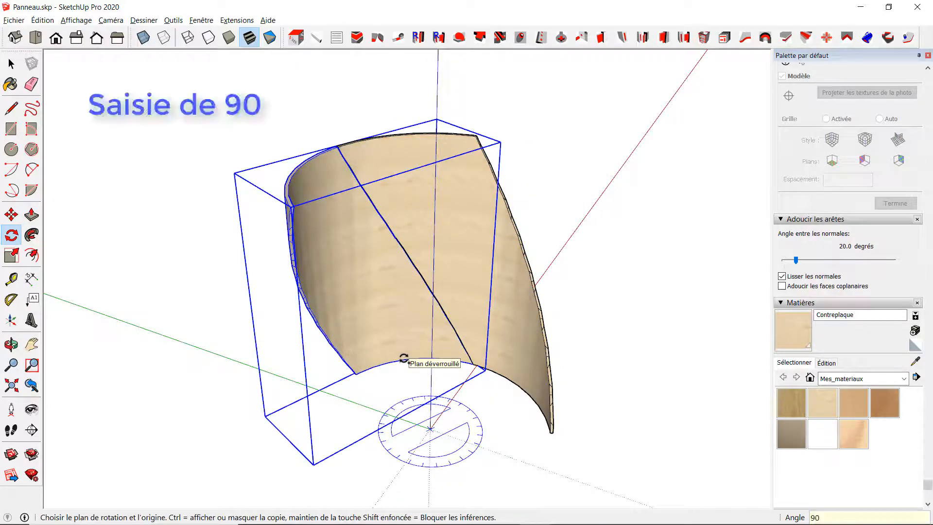
{"action": "key", "text": "Return"}
{"action": "type", "text": "*3"}
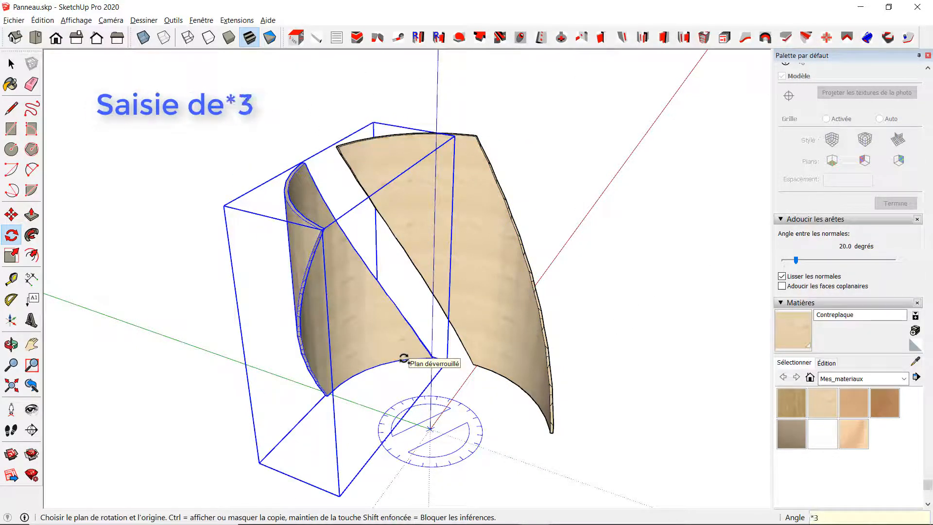
{"action": "key", "text": "Return"}
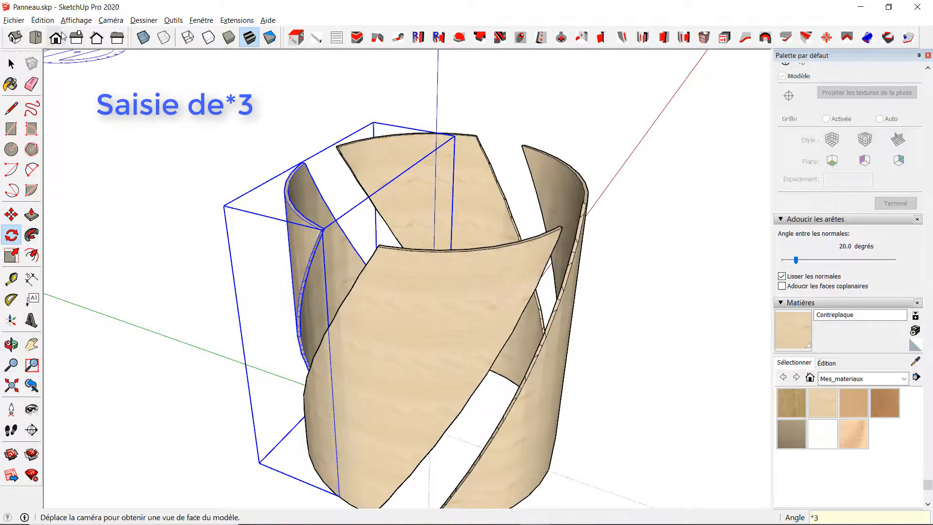
Reveal all hidden parts, remove the leftover thin slanted curve inside the ring from view, and inspect the assembly from above
{"action": "left_click", "coordinate": [46, 22]}
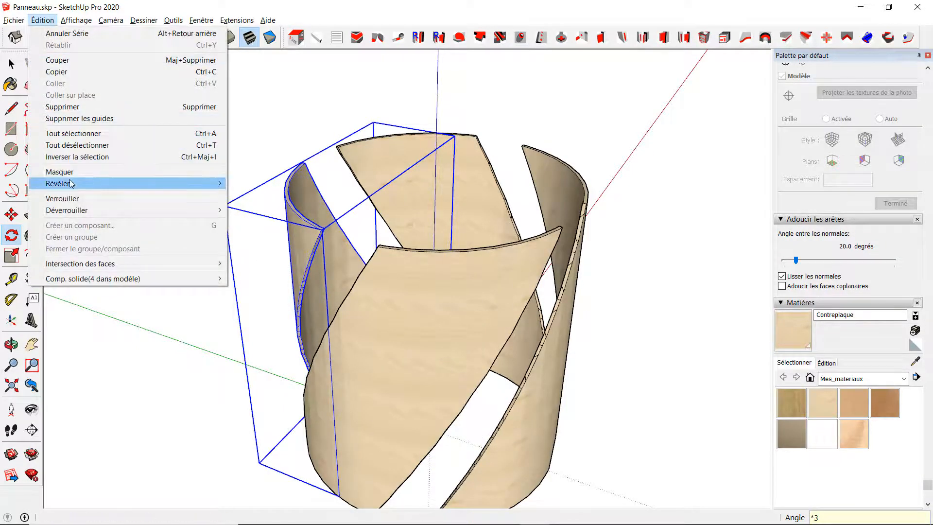
{"action": "mouse_move", "coordinate": [175, 184]}
{"action": "left_click", "coordinate": [249, 207]}
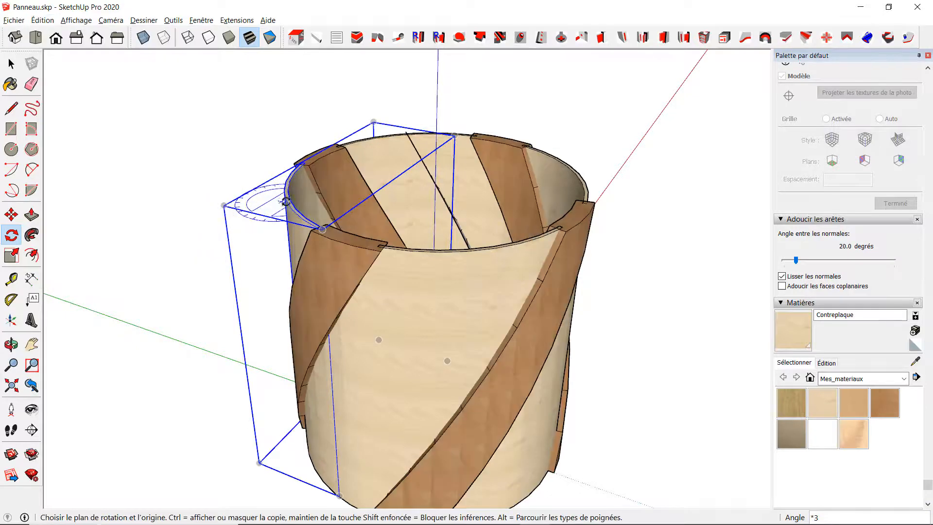
{"action": "left_click", "coordinate": [411, 142]}
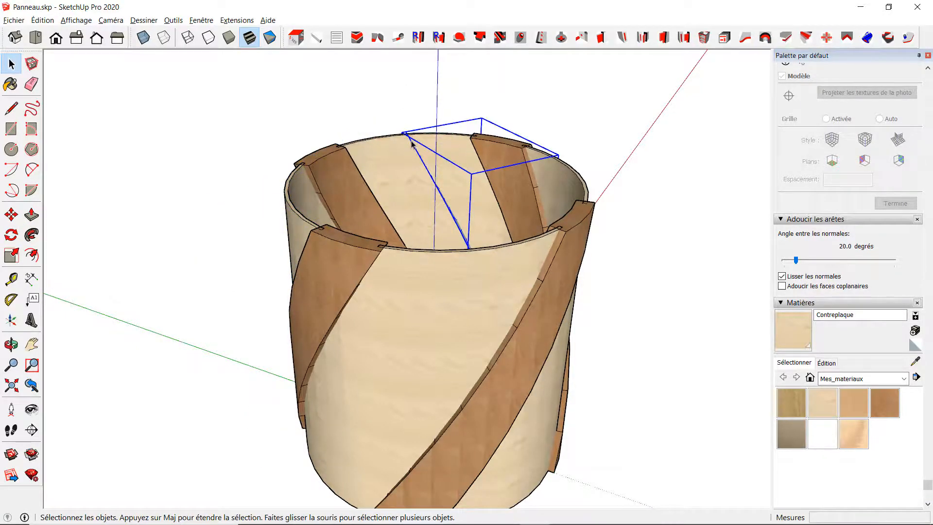
{"action": "right_click", "coordinate": [411, 142]}
{"action": "left_click", "coordinate": [446, 172]}
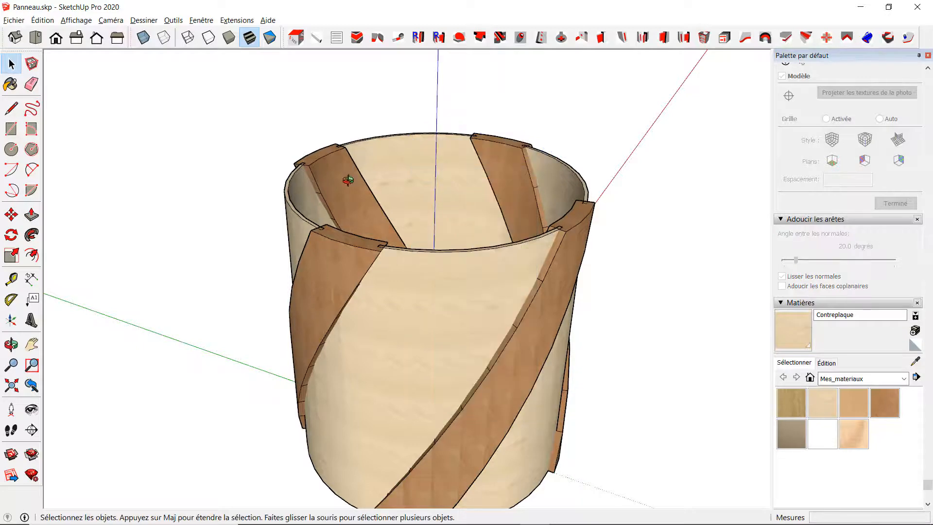
{"action": "middle_click_drag", "start_coordinate": [348, 180], "coordinate": [626, 491]}
{"action": "key", "text": "space"}
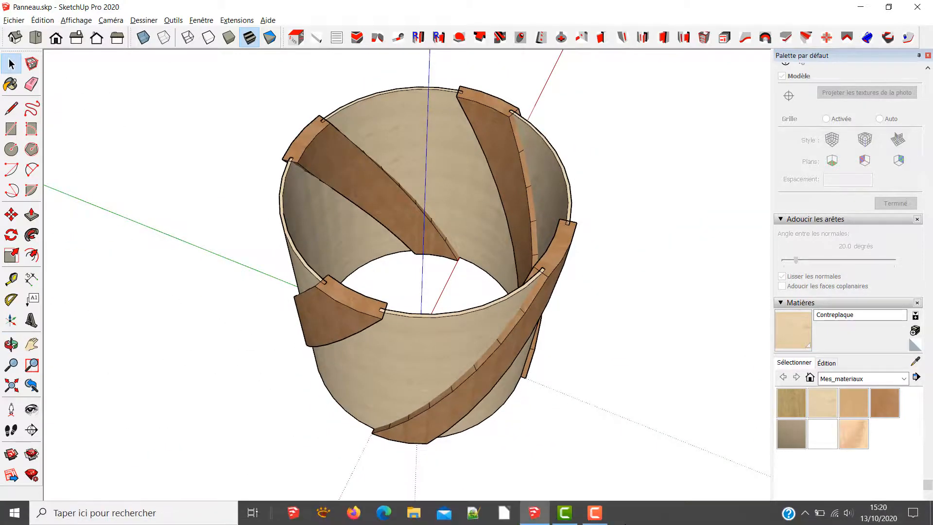